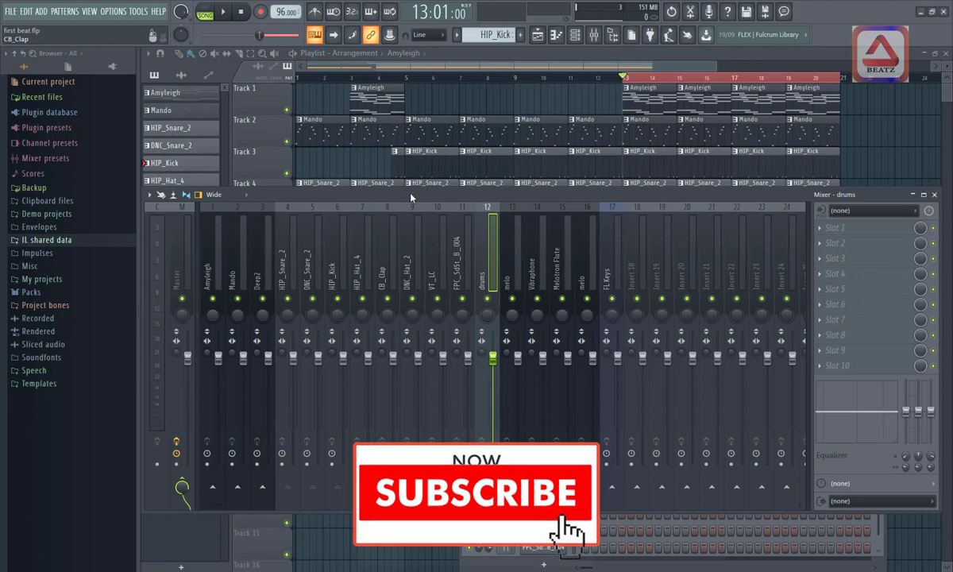
- Play the song from bar 13 and solo the CB_Clap mixer track
key(space)
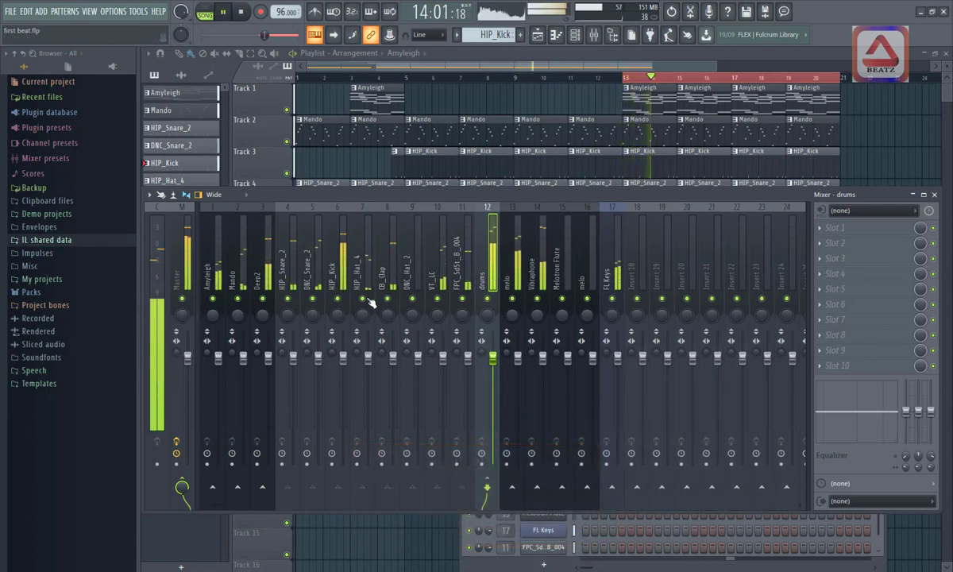
click(391, 266)
key(space)
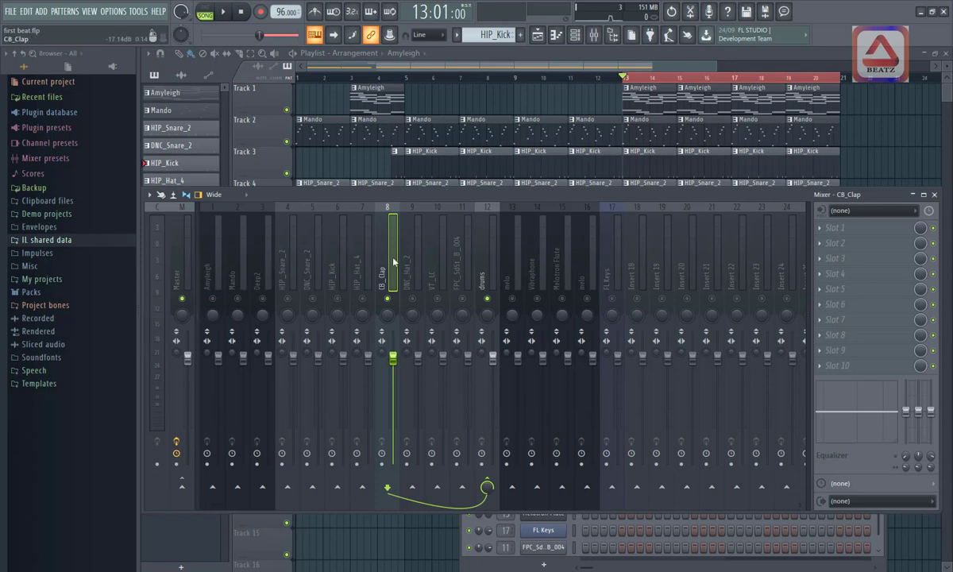
- Route a send from CB_Clap to Insert 19, try its send level, and disable the send
click(662, 487)
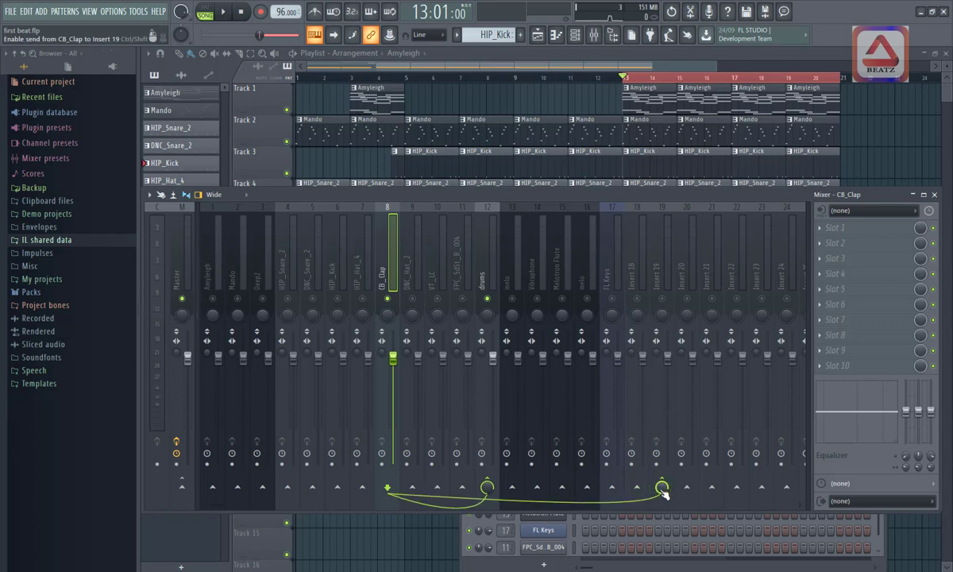
click(666, 276)
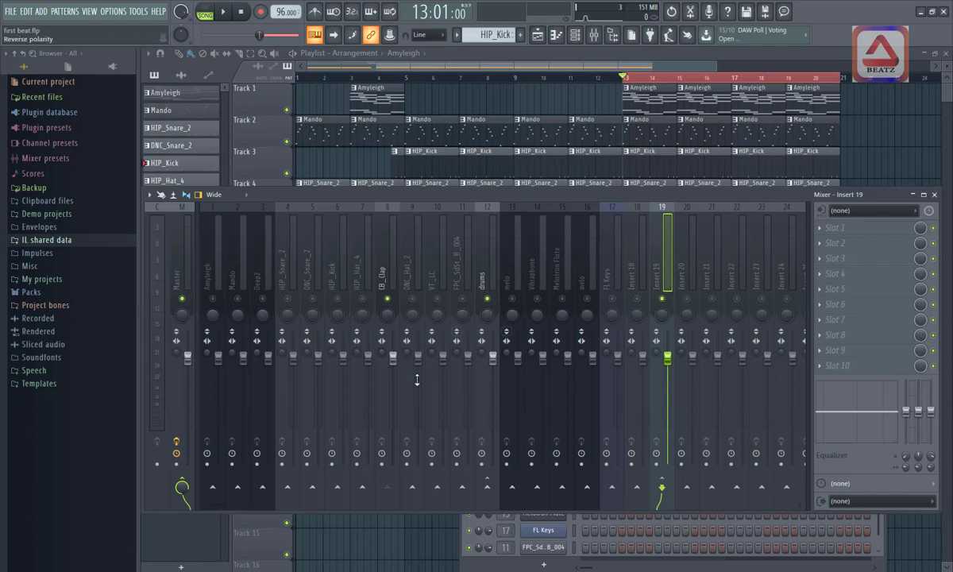
click(385, 266)
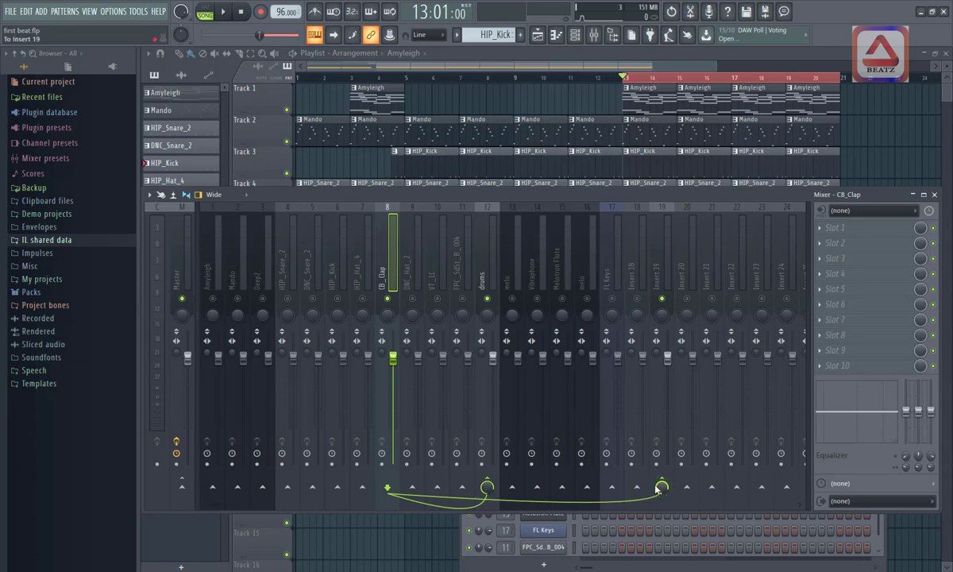
drag(662, 488, 662, 421)
click(662, 486)
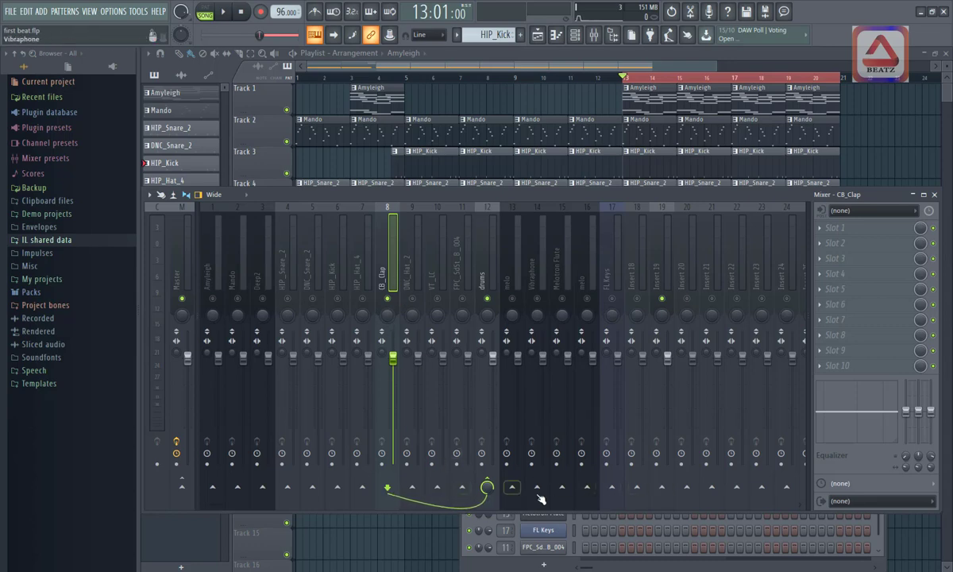
- Sidechain CB_Clap to Insert 19 and try its send level, raising it to about 41% and bringing it back down
right_click(664, 487)
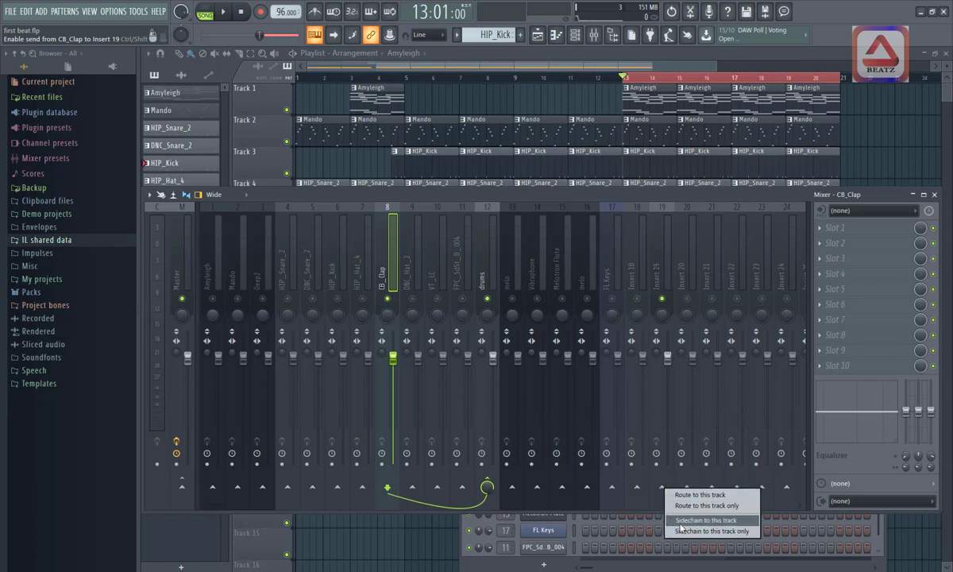
click(681, 522)
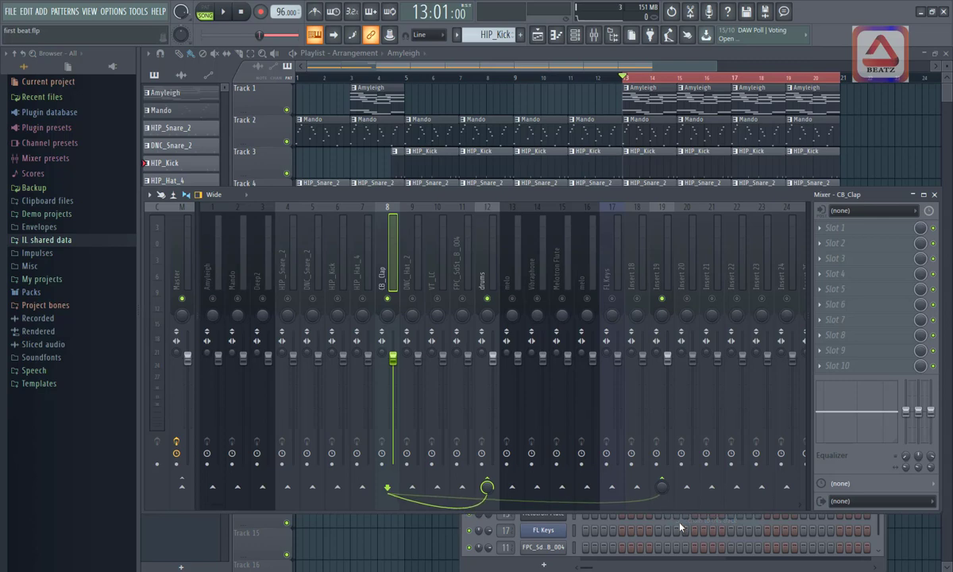
mouse_move(662, 491)
mouse_down()
mouse_move(662, 460)
mouse_move(662, 495)
mouse_up()
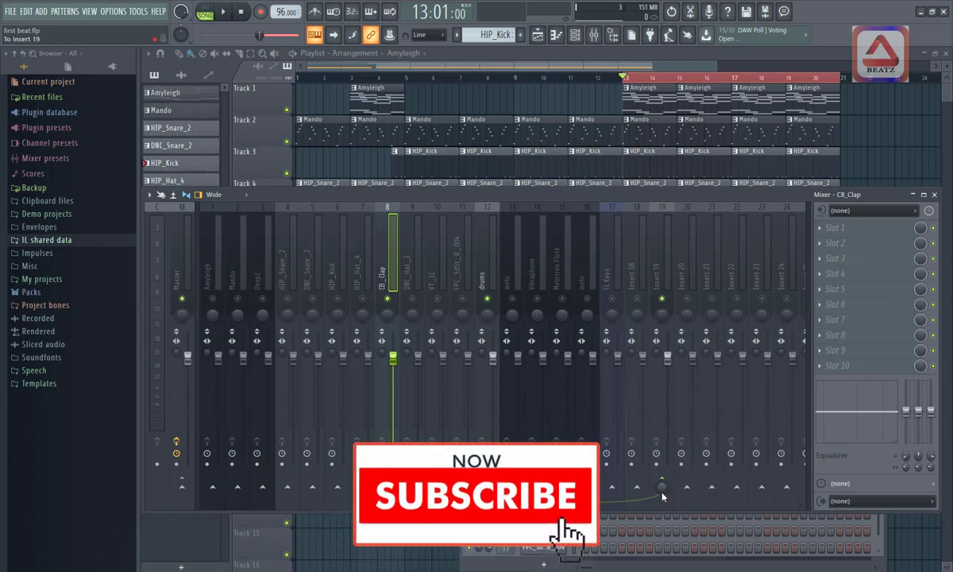
drag(666, 495, 666, 464)
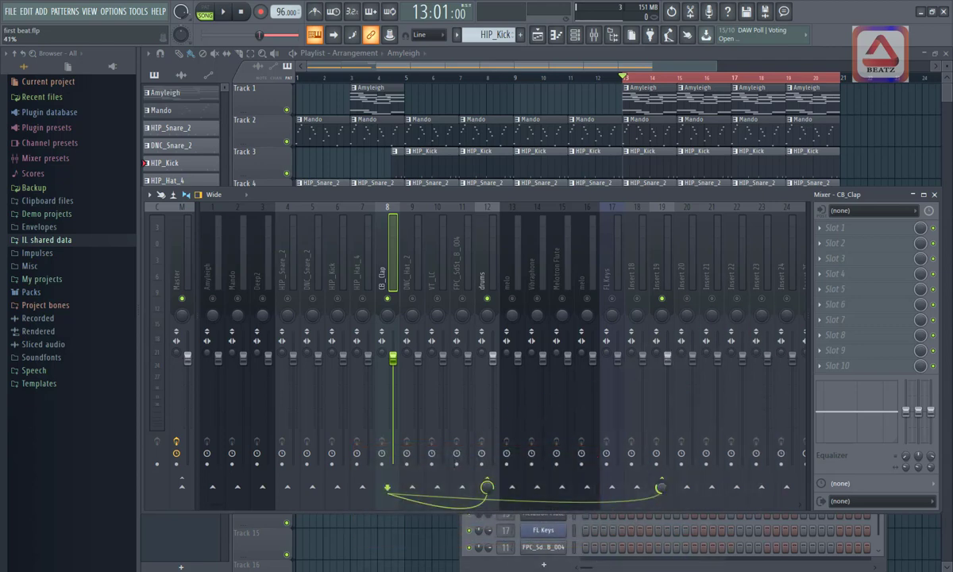
drag(662, 487, 662, 516)
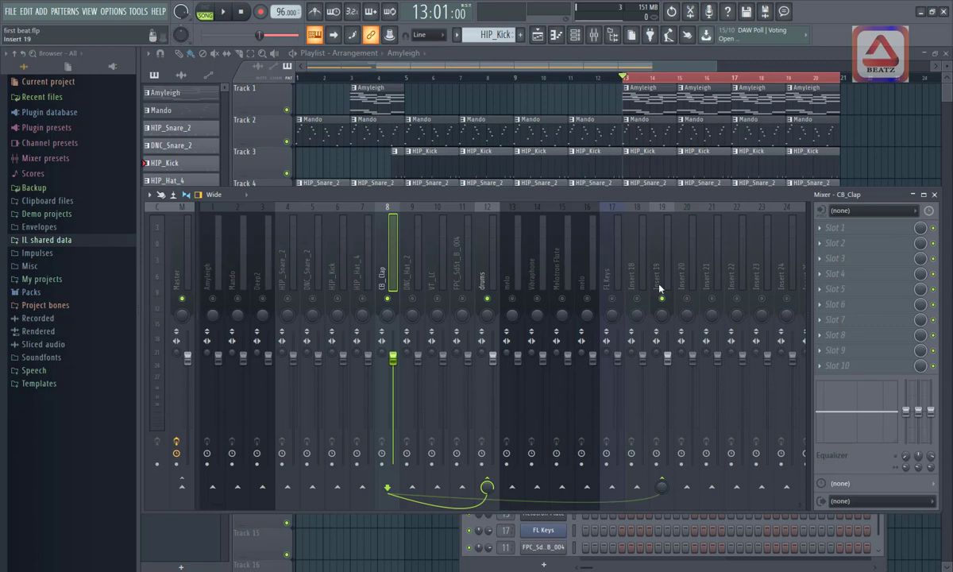
- Remove CB_Clap's send to Insert 19 and sidechain CB_Clap to that track again
right_click(662, 483)
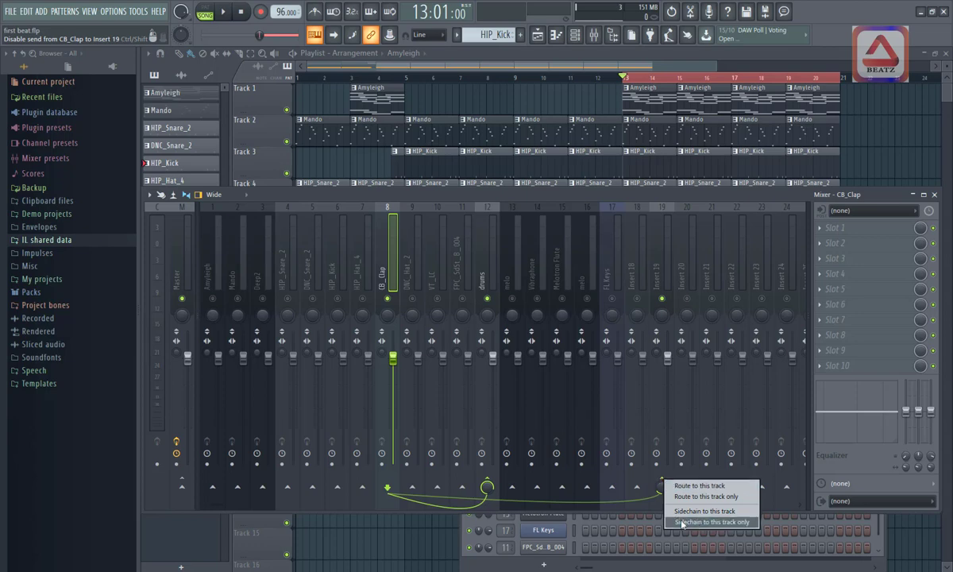
click(661, 482)
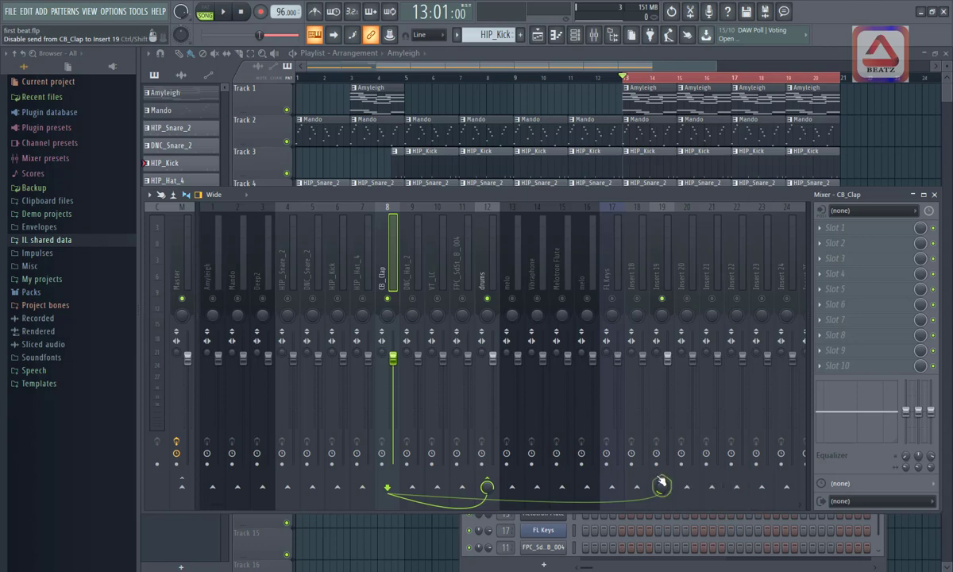
click(665, 486)
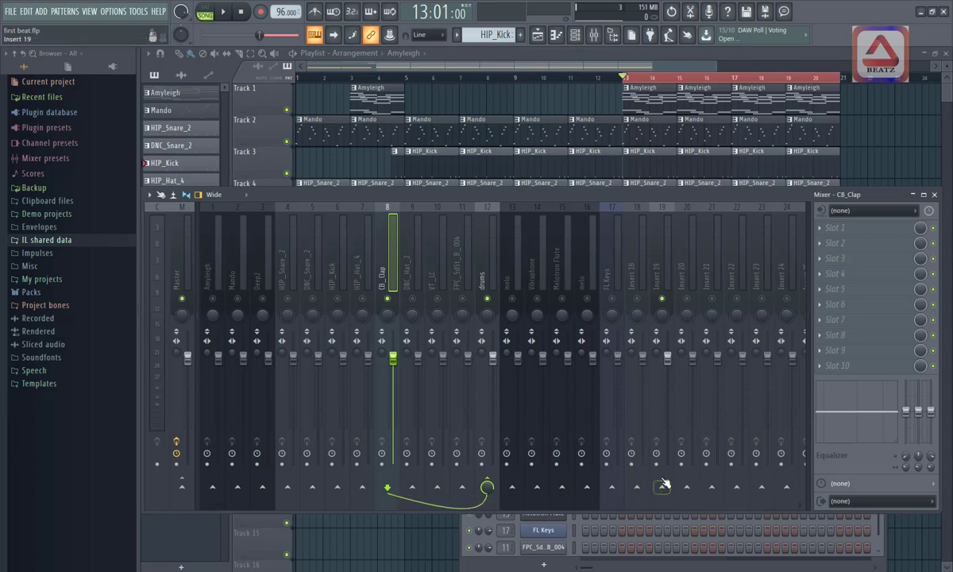
click(661, 485)
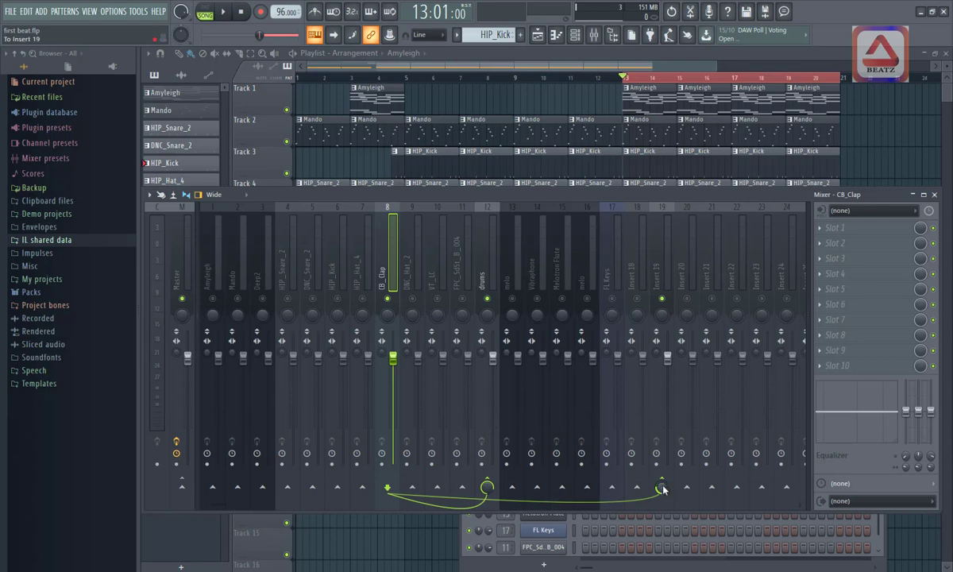
click(663, 490)
right_click(665, 491)
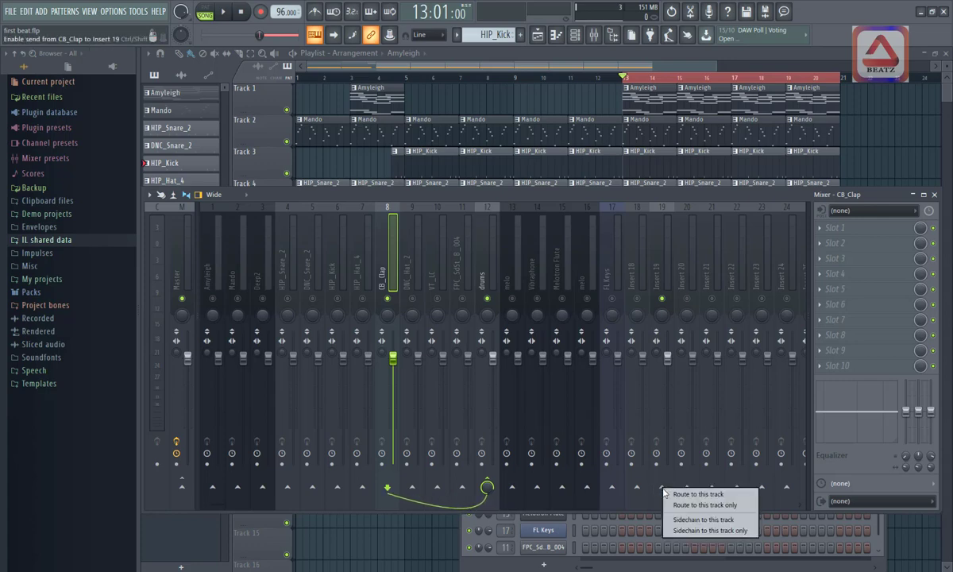
click(686, 521)
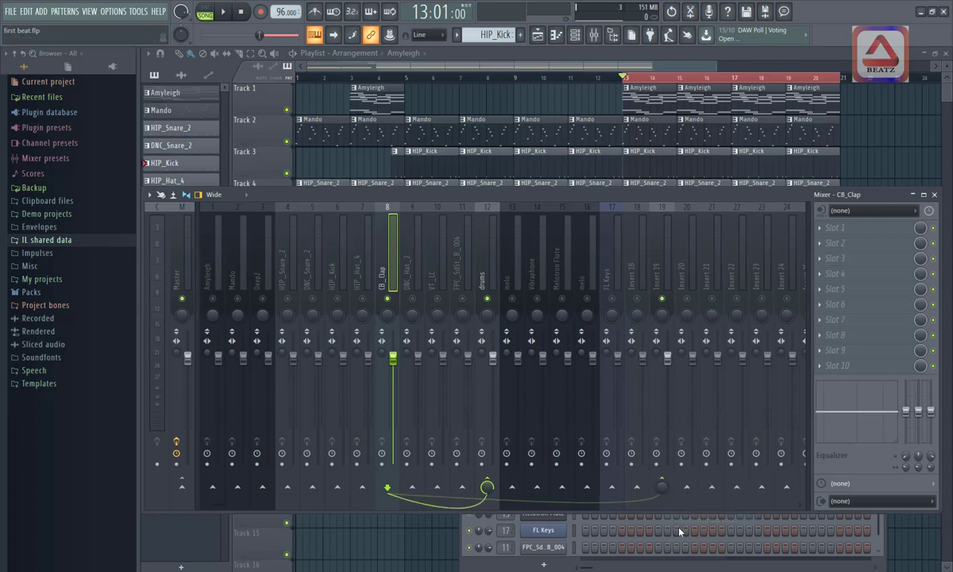
- Load Fruity Reeverb 2 into the first effect slot of Insert 19
click(667, 266)
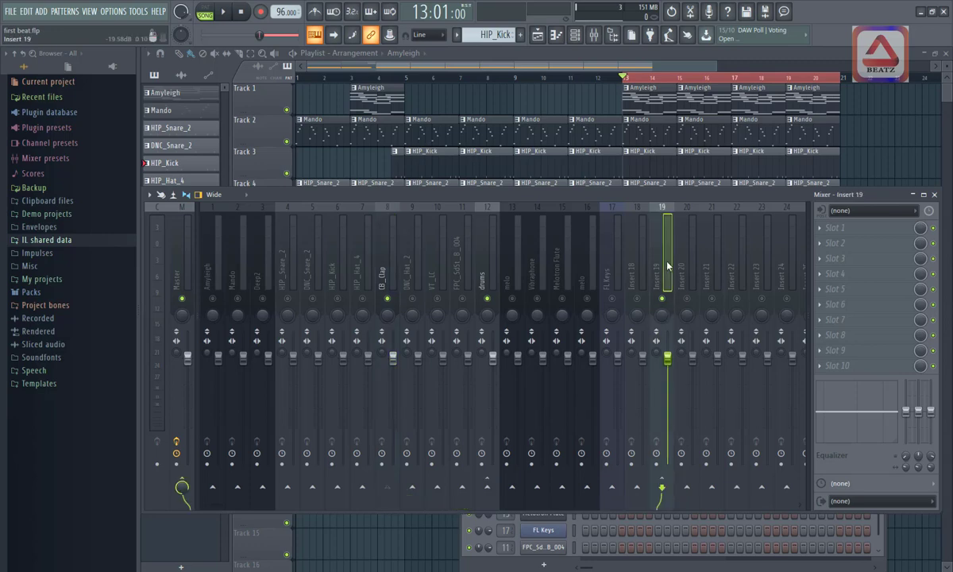
click(828, 230)
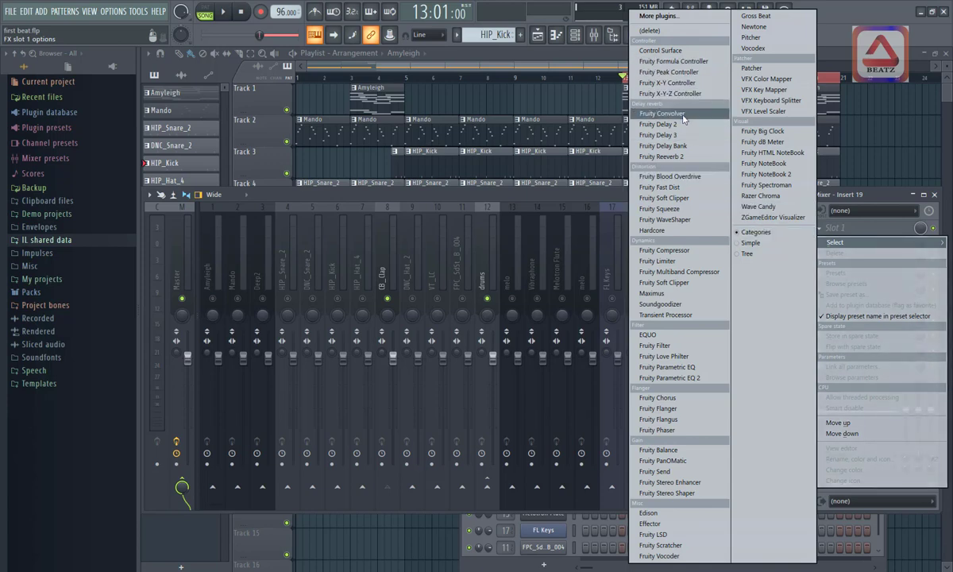
click(678, 158)
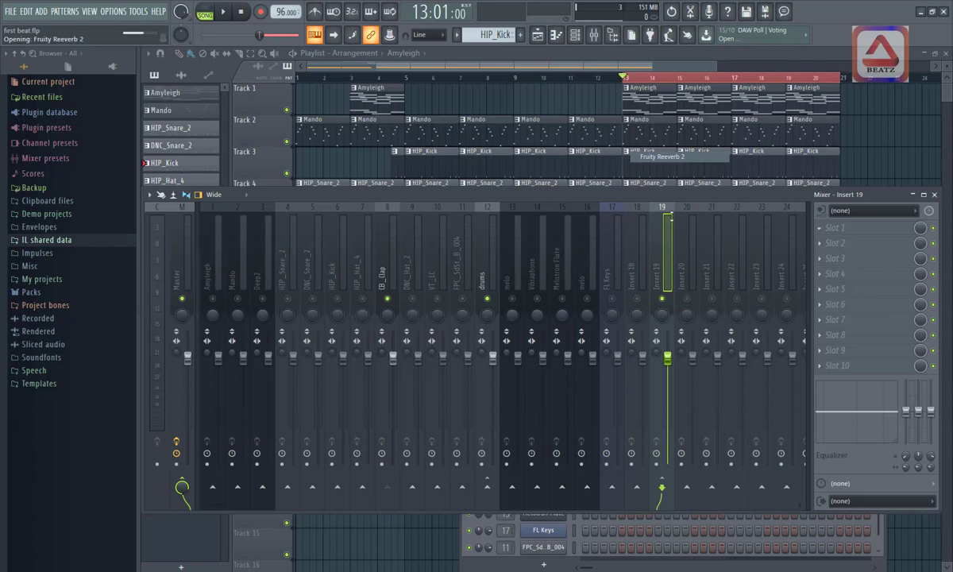
- Apply the Large Hall preset to the reverb, with the dry level at minimum and the wet level at maximum
right_click(420, 106)
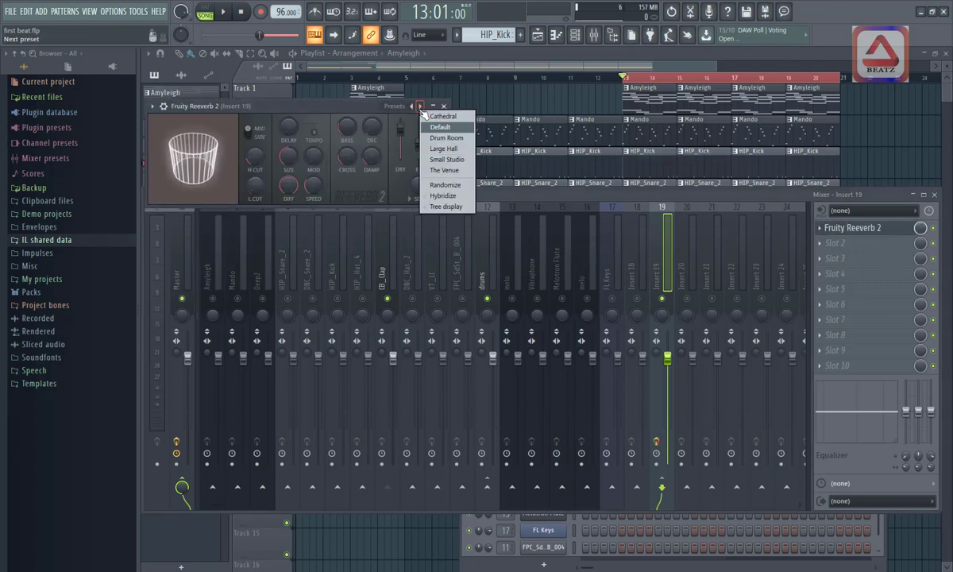
click(445, 150)
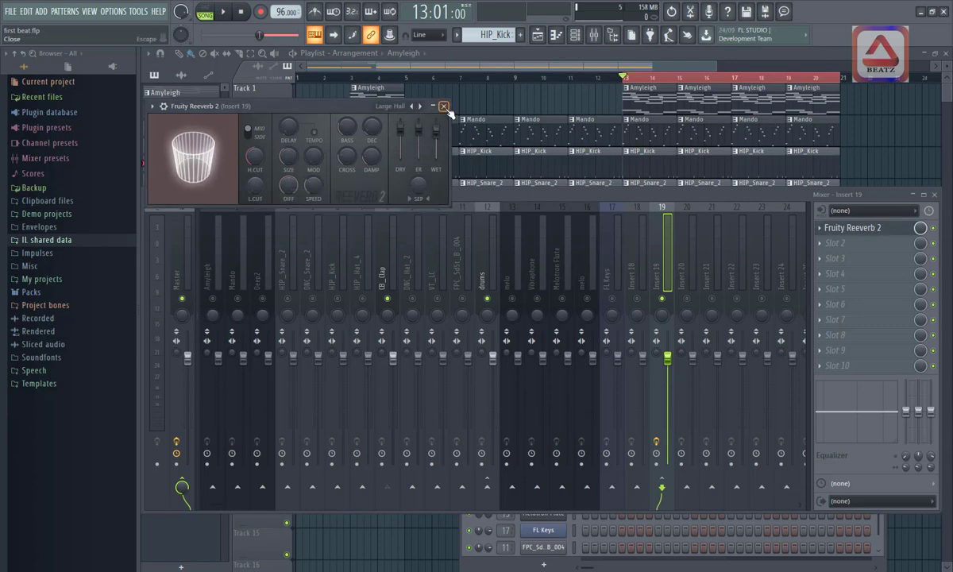
drag(400, 129, 400, 157)
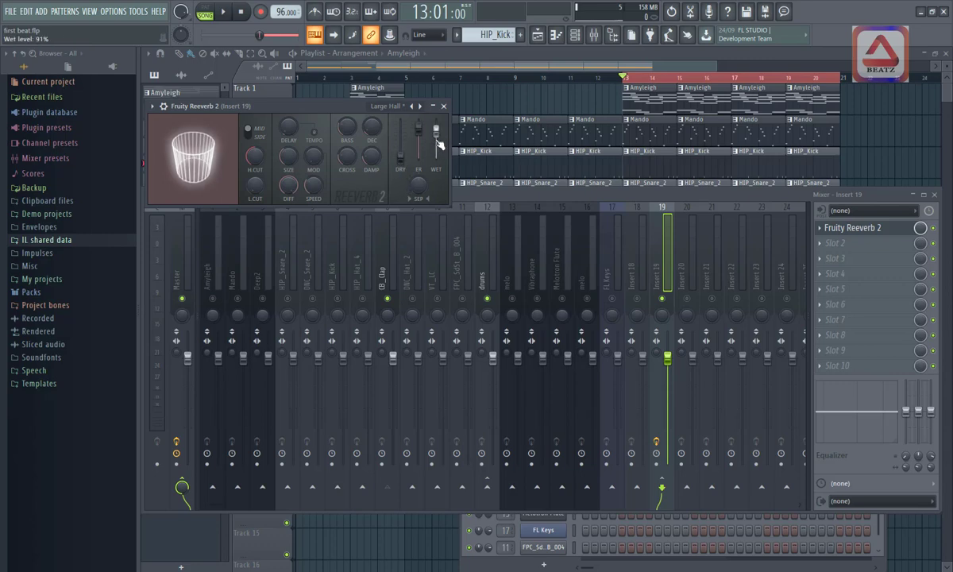
drag(437, 137, 436, 121)
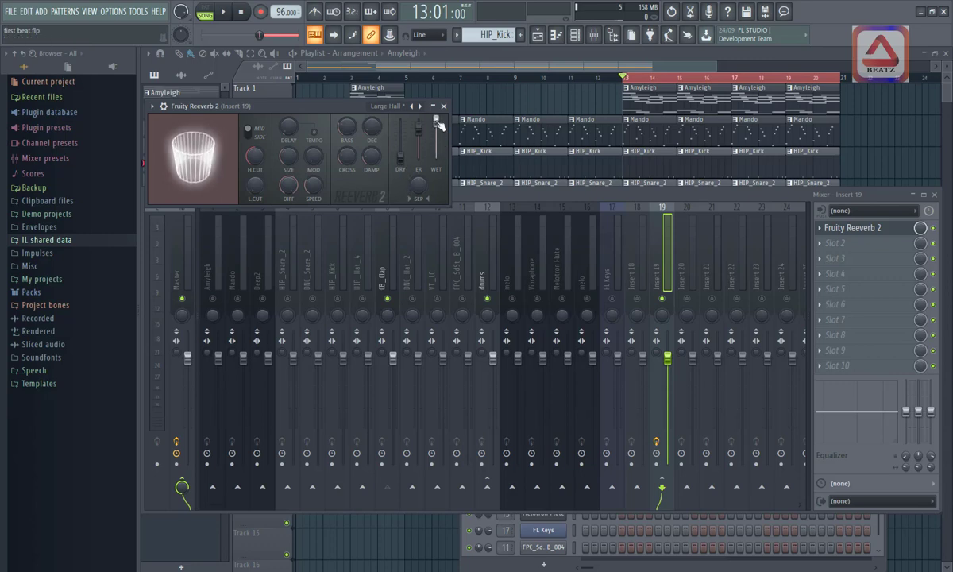
- Raise CB_Clap's send level to Insert 19 to about 50% while auditioning the soloed clap with reverb
click(670, 199)
key(space)
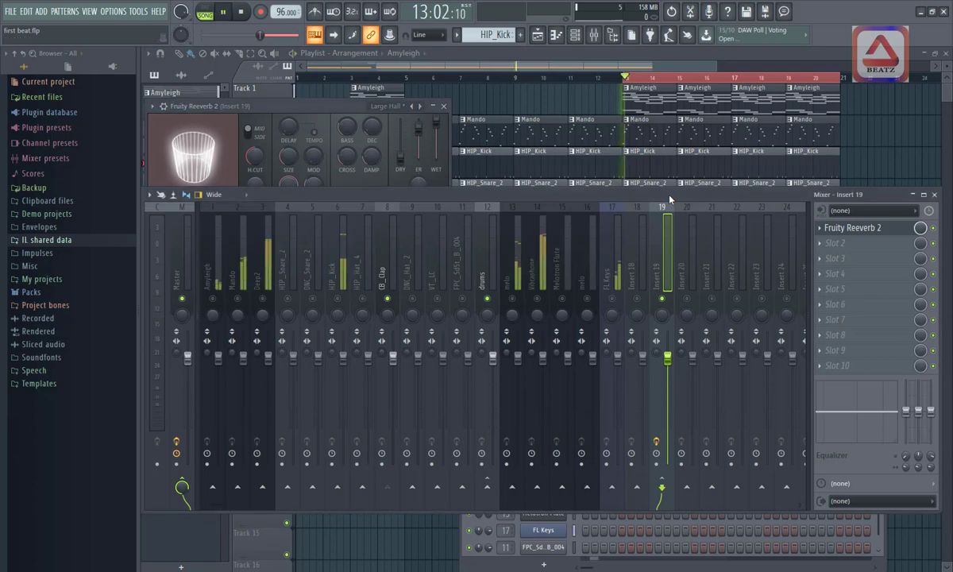
key(space)
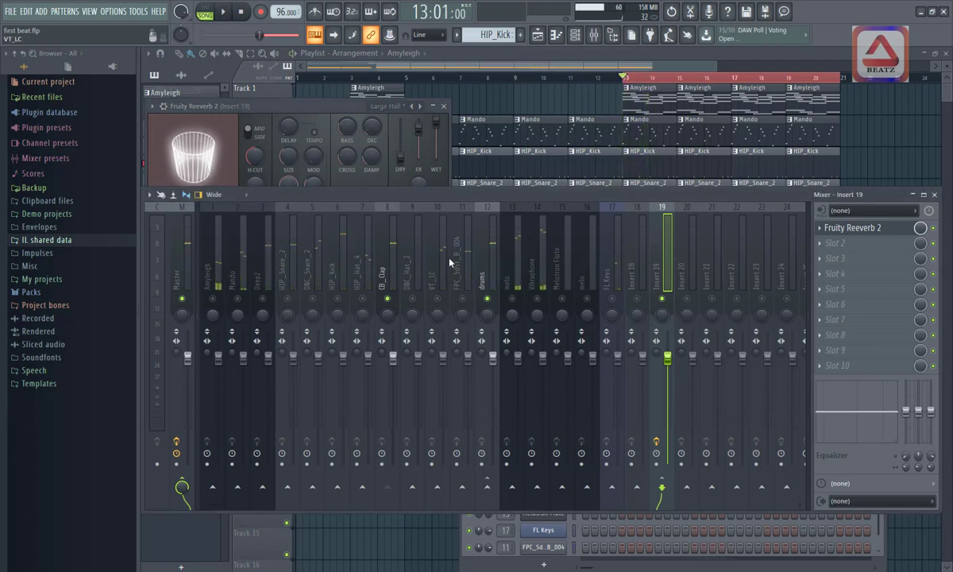
click(387, 270)
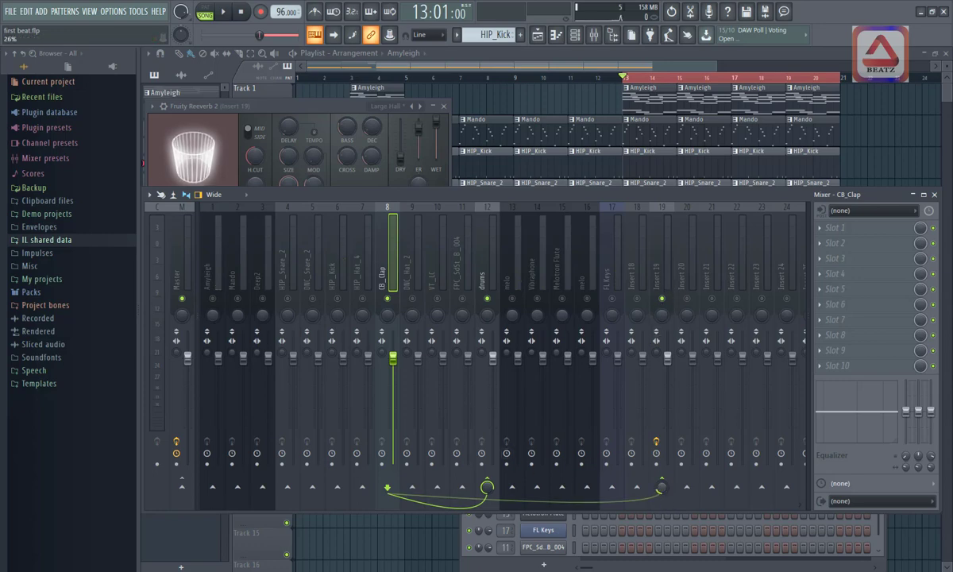
key(space)
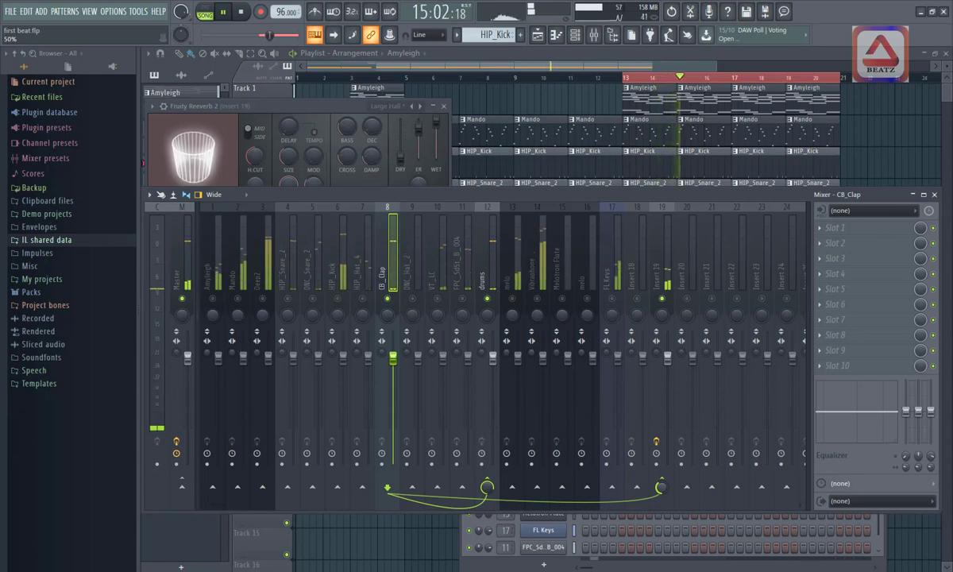
key(space)
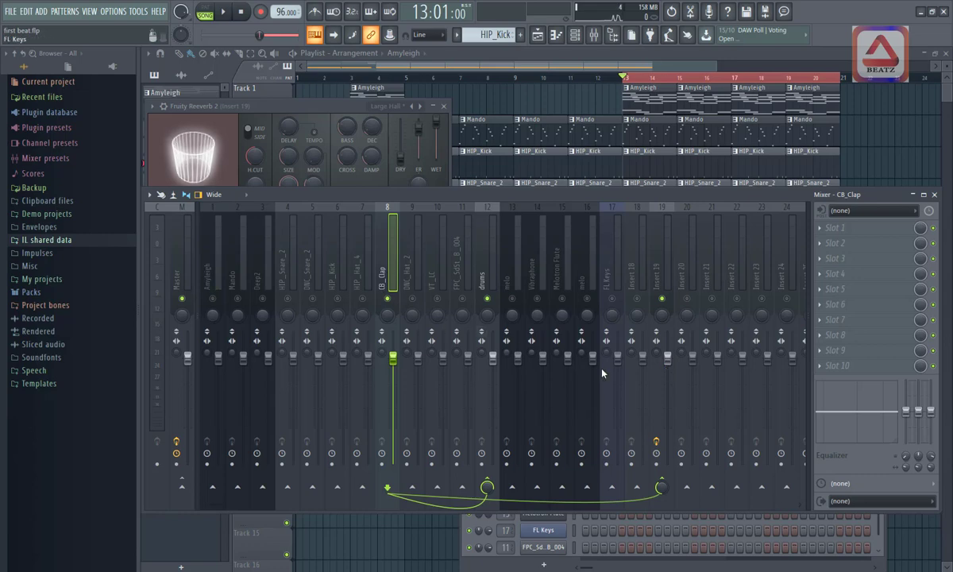
- Lower Insert 19's volume to about 62% (-9.3 dB) while listening to the clap's reverb
click(669, 359)
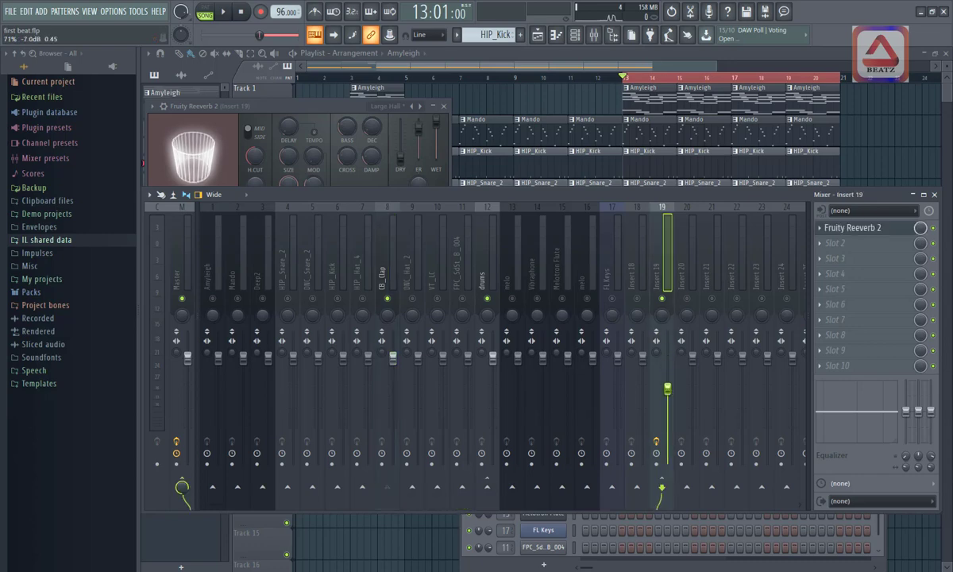
key(space)
drag(668, 388, 668, 397)
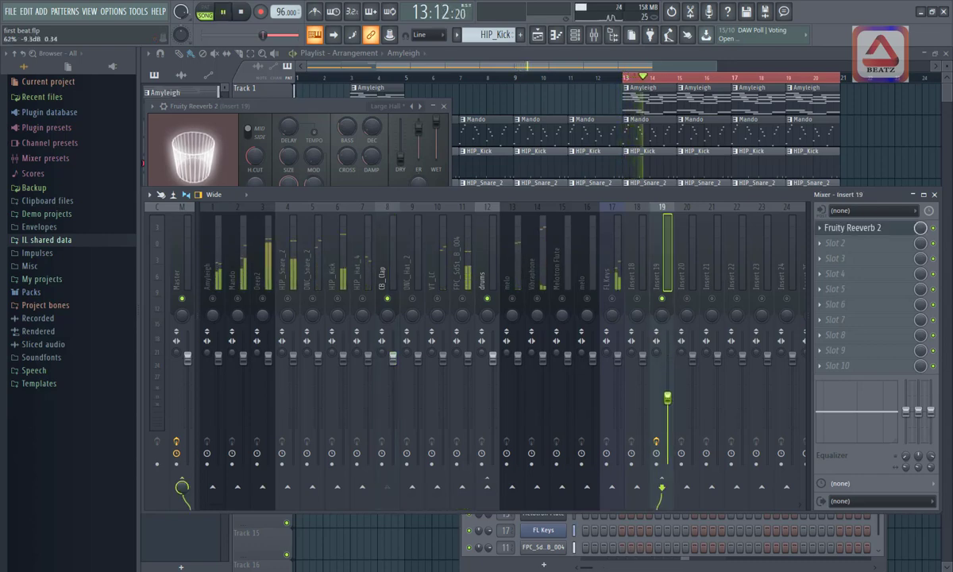
key(space)
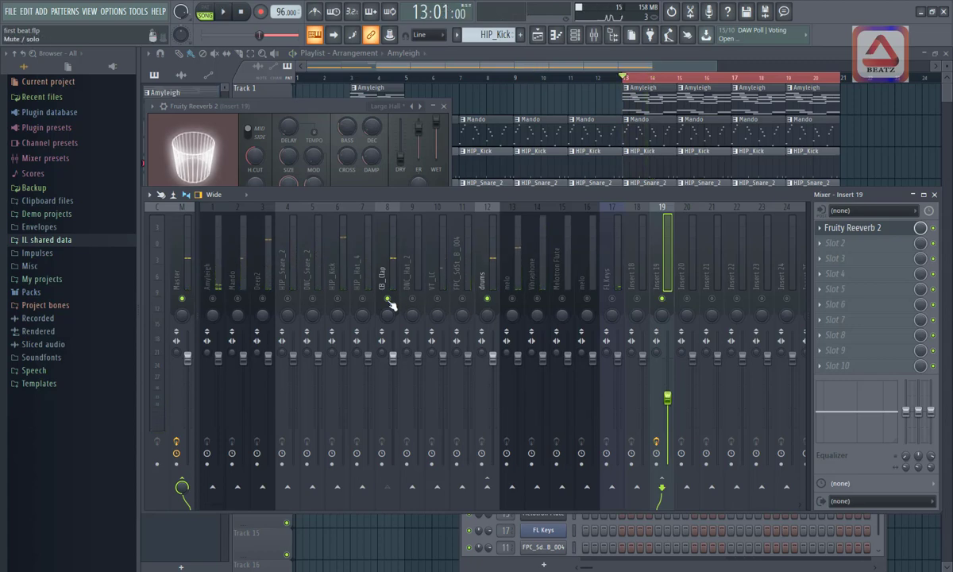
- Unsolo CB_Clap and play the full mix with the clap reverb
key(space)
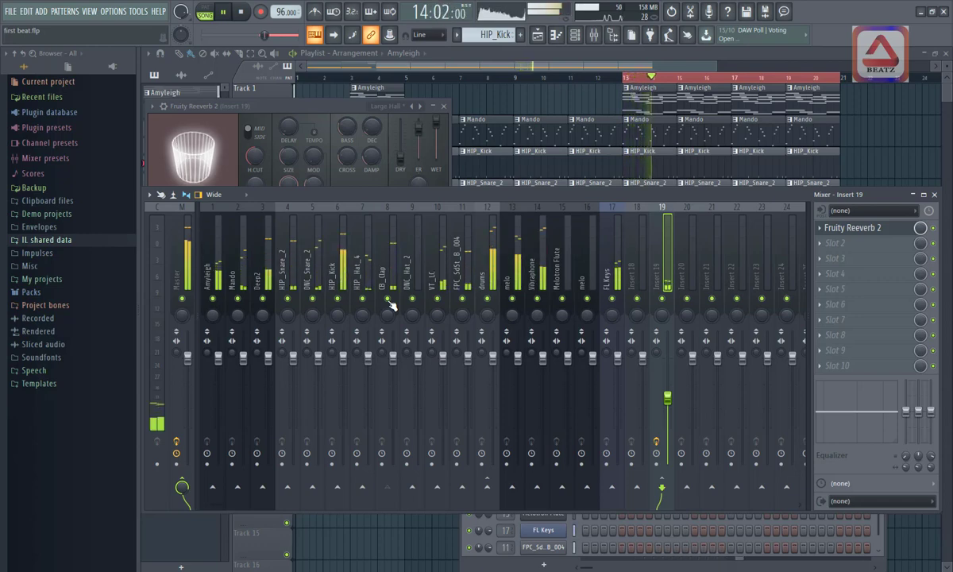
key(space)
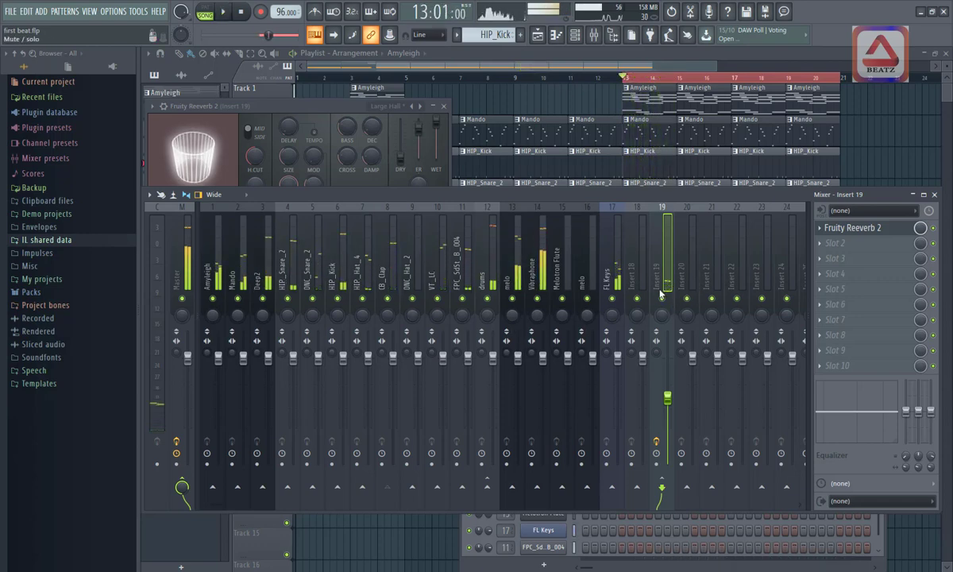
- Reset Insert 19's volume to its default and delete Fruity Reeverb 2 from its first effect slot
right_click(669, 397)
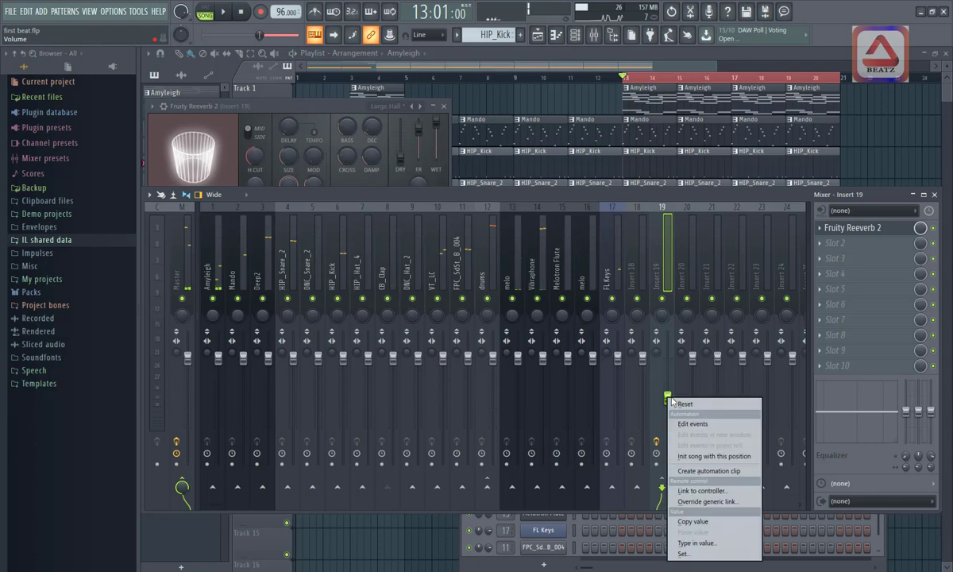
click(683, 403)
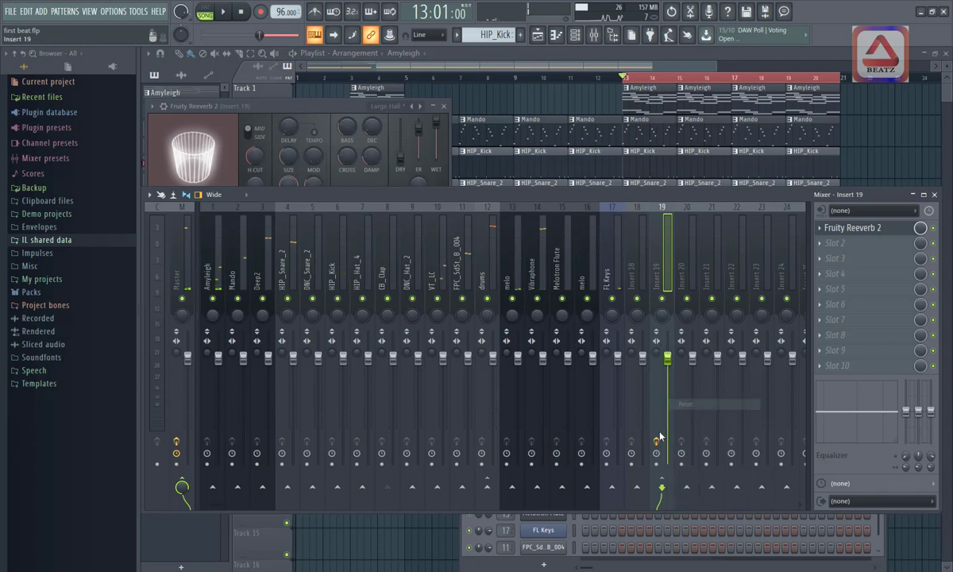
click(820, 228)
click(841, 256)
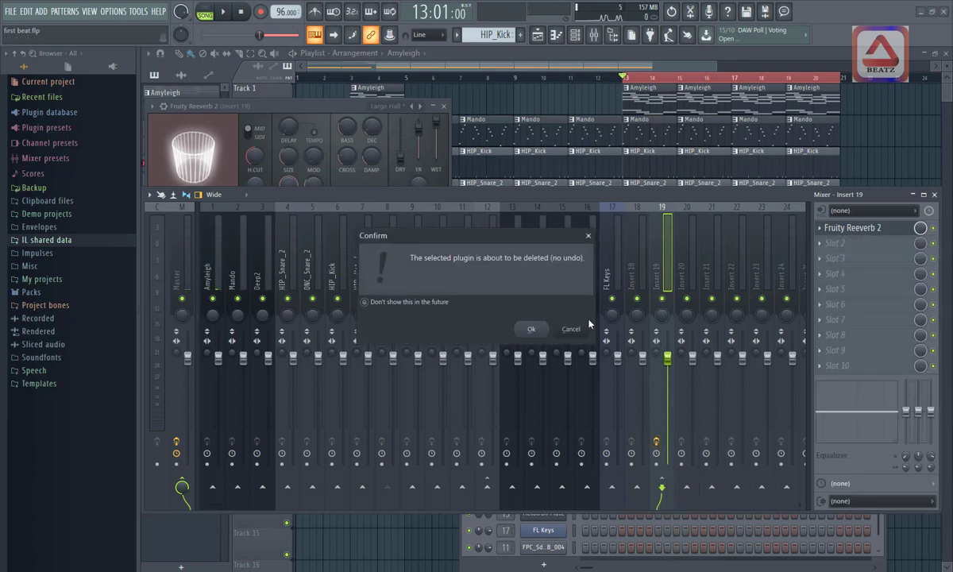
click(532, 329)
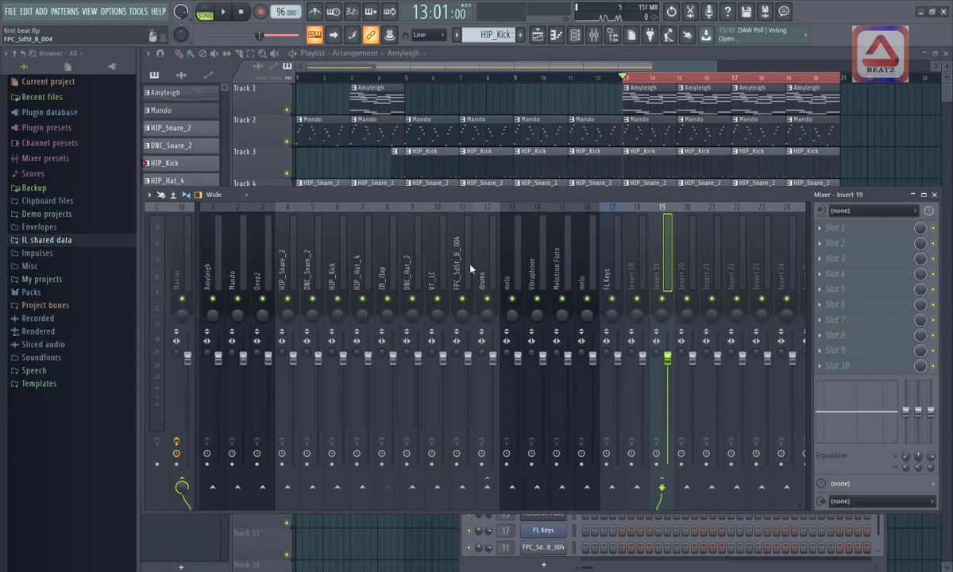
- Disable CB_Clap's send to Insert 19, keeping its routing to the drums track
click(388, 257)
click(662, 487)
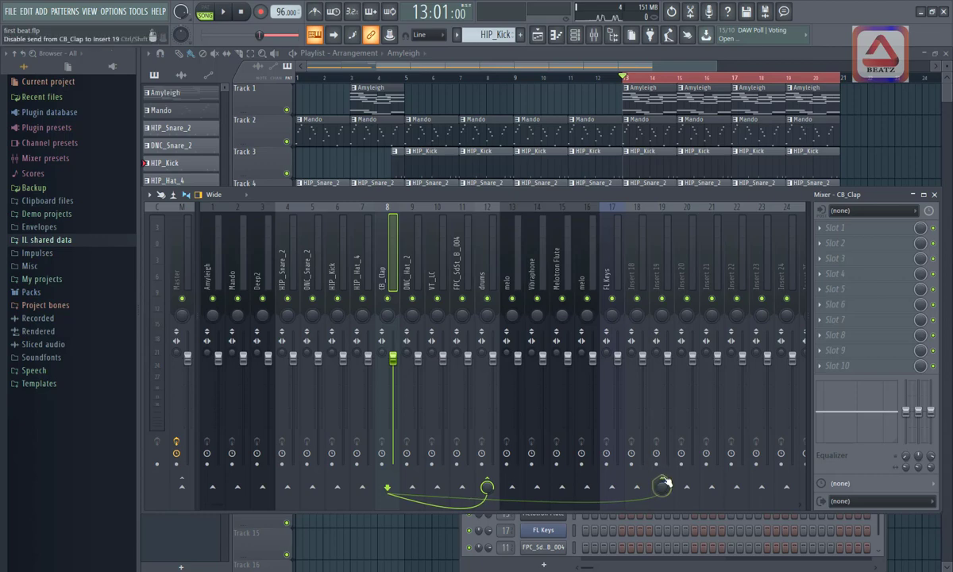
click(665, 484)
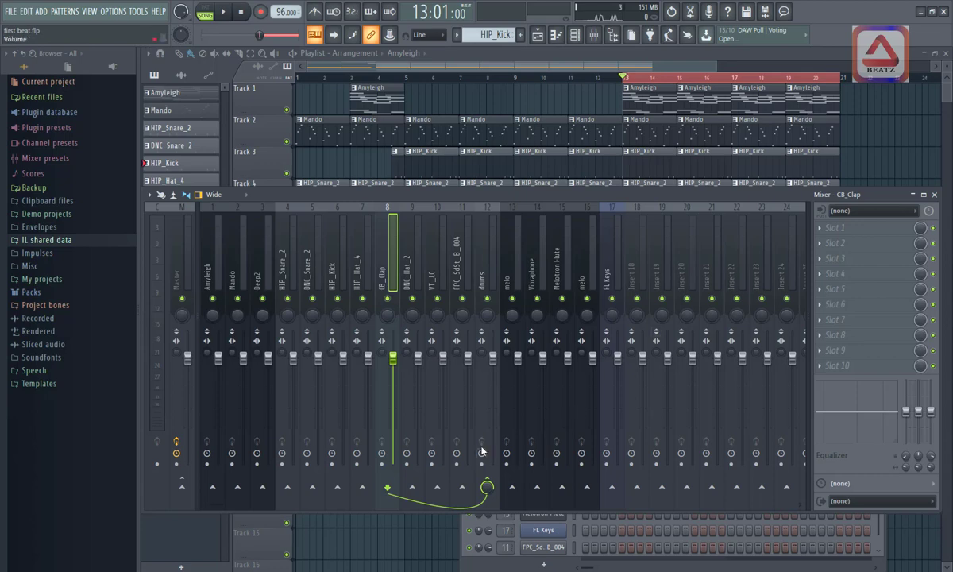
- Select mixer tracks Insert 23 to Insert 26 and dock them to Right
click(691, 269)
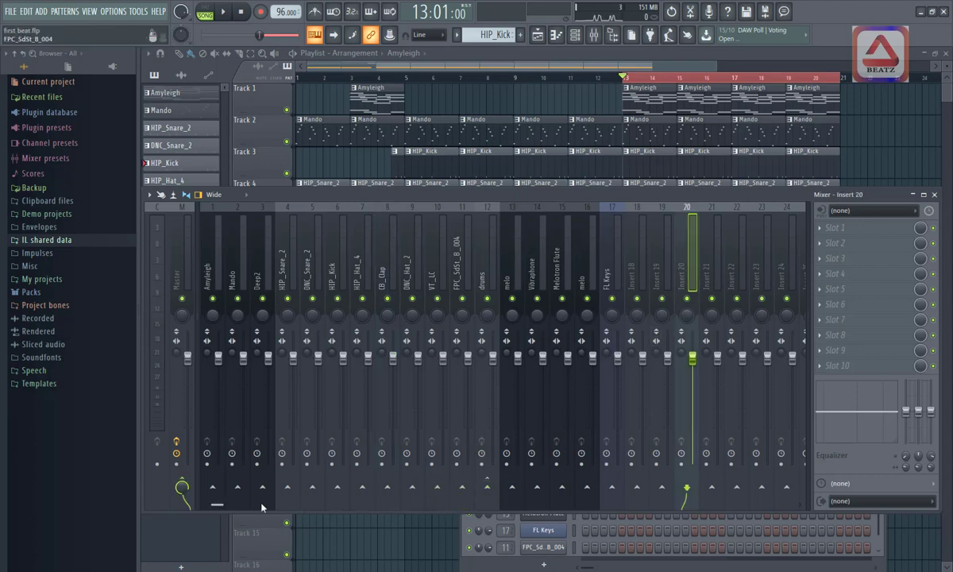
mouse_move(220, 505)
mouse_down()
mouse_move(410, 525)
mouse_move(230, 530)
mouse_move(199, 492)
mouse_move(148, 484)
mouse_move(221, 510)
mouse_up()
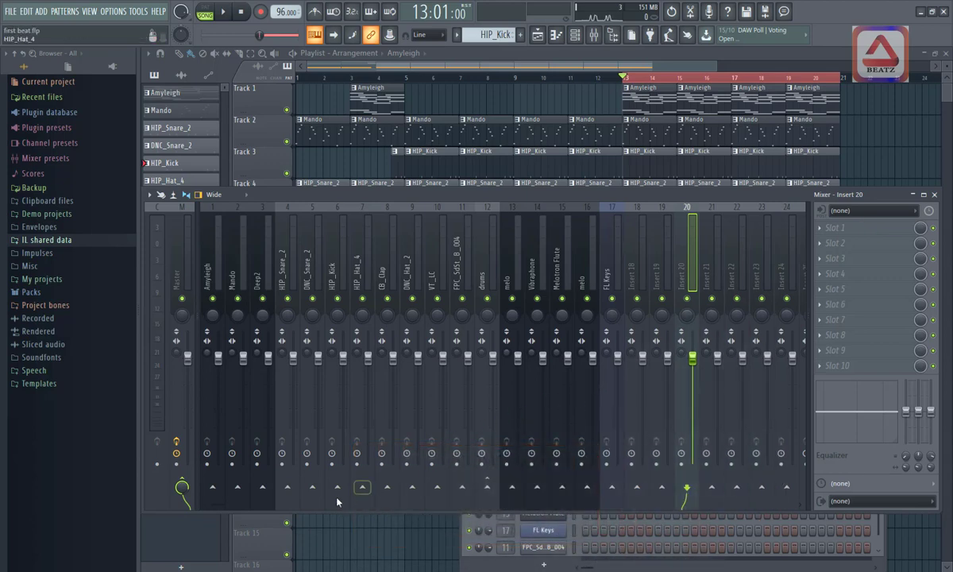
drag(216, 507, 788, 506)
drag(874, 544, 267, 540)
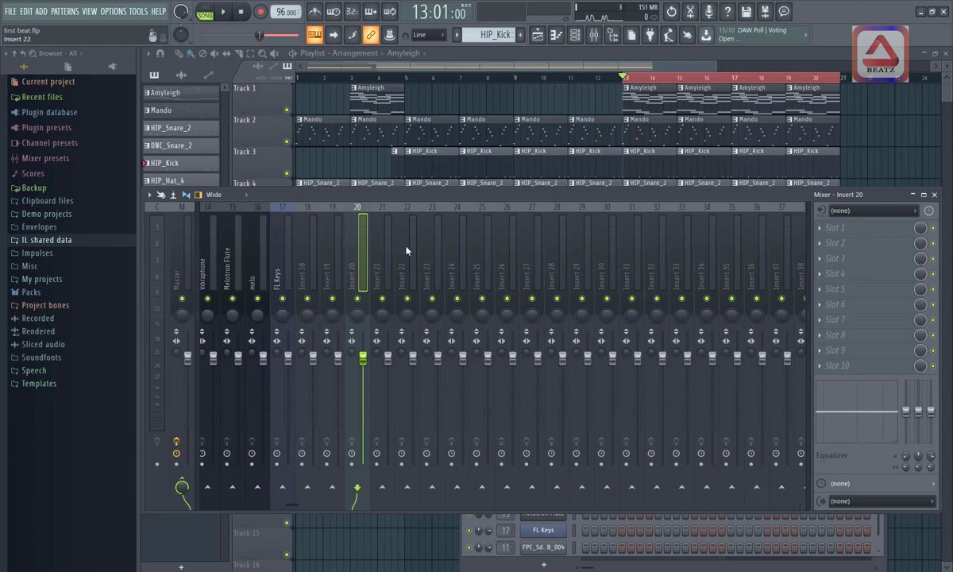
click(435, 242)
ctrl+click(464, 266)
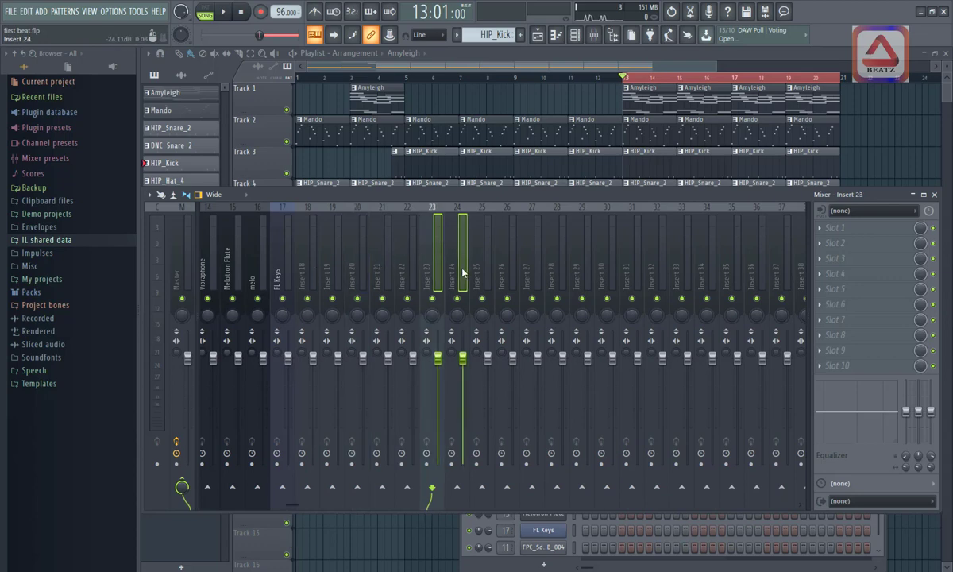
shift+click(509, 273)
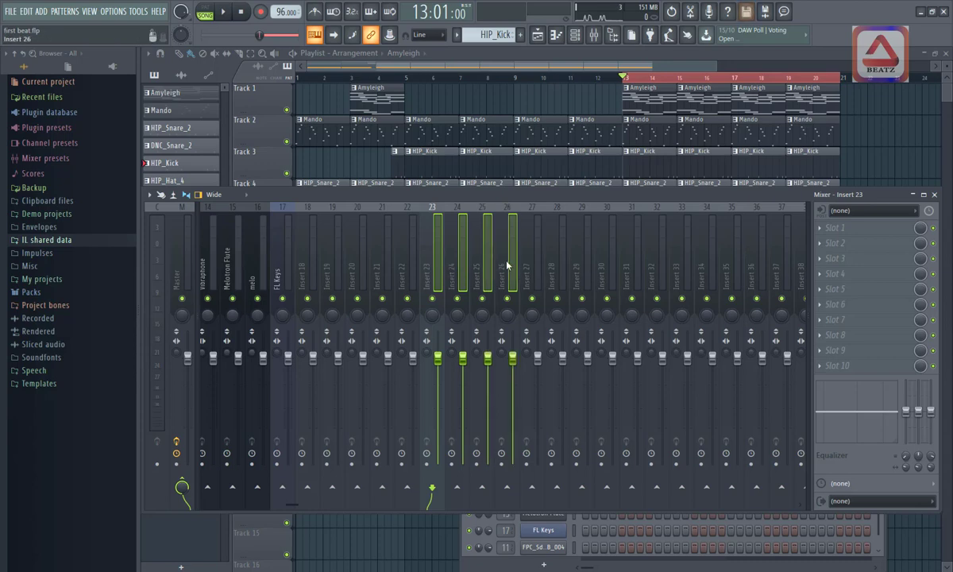
right_click(489, 269)
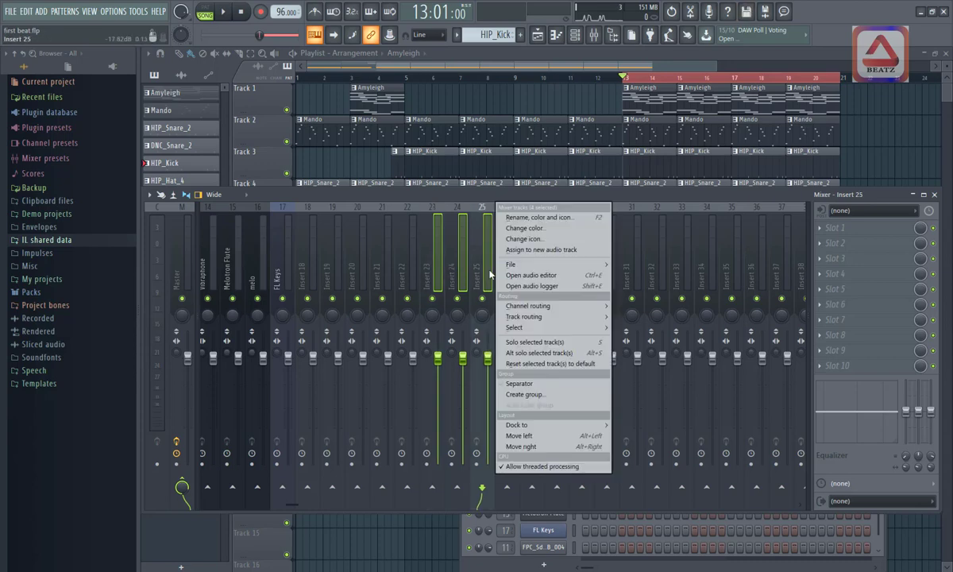
mouse_move(598, 429)
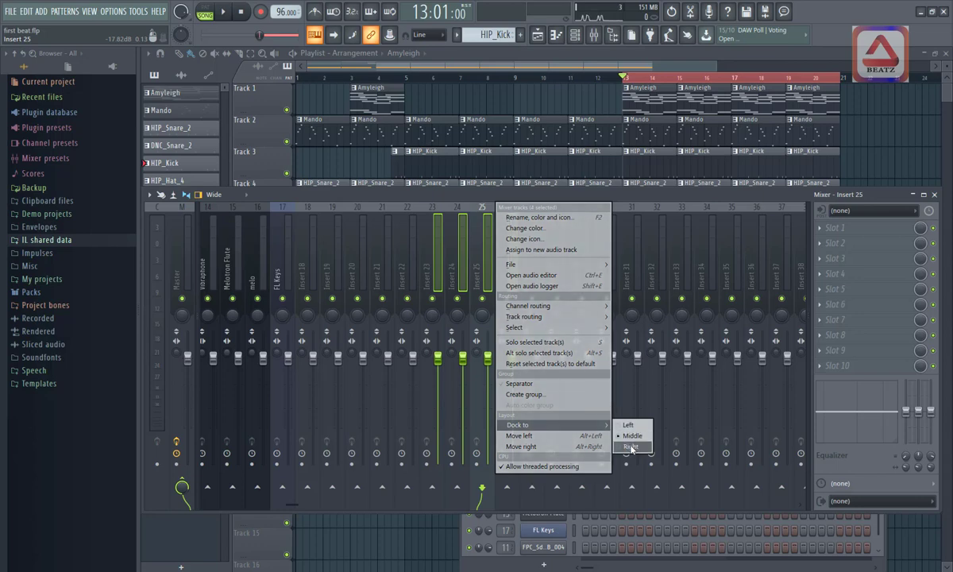
click(631, 448)
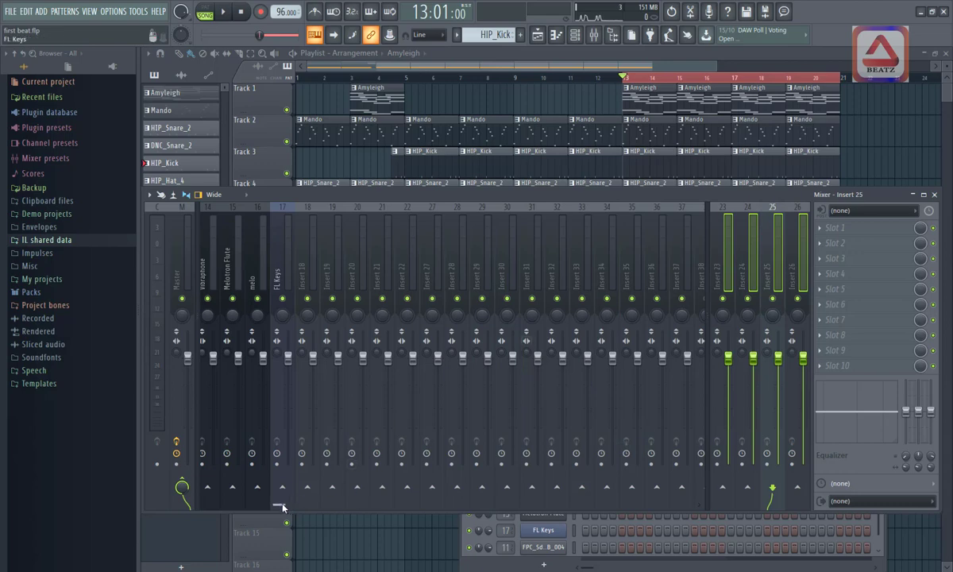
- Send HIP_Hat_4 to the docked Insert 23, sidechain it to that track and set the send level to about 37%
drag(283, 507, 190, 521)
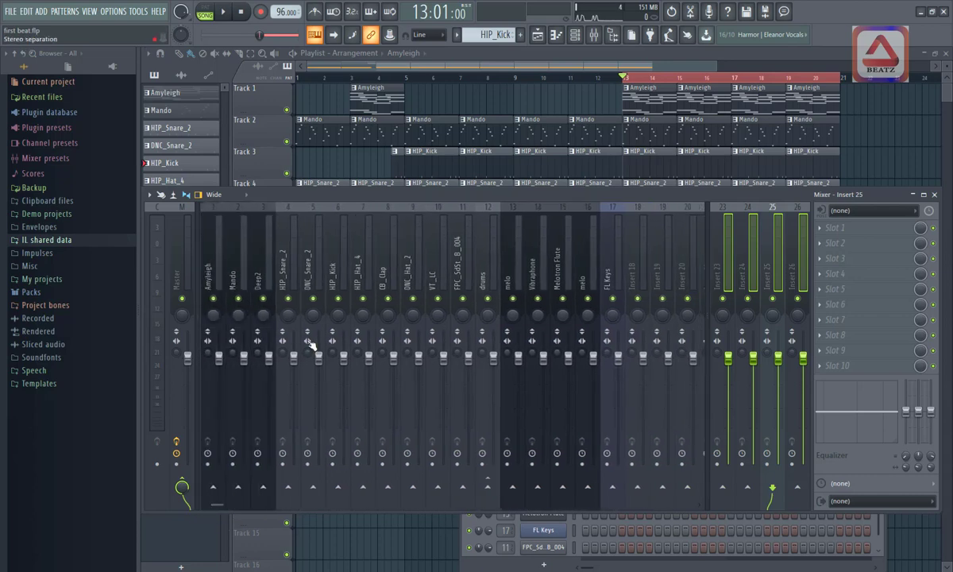
click(368, 246)
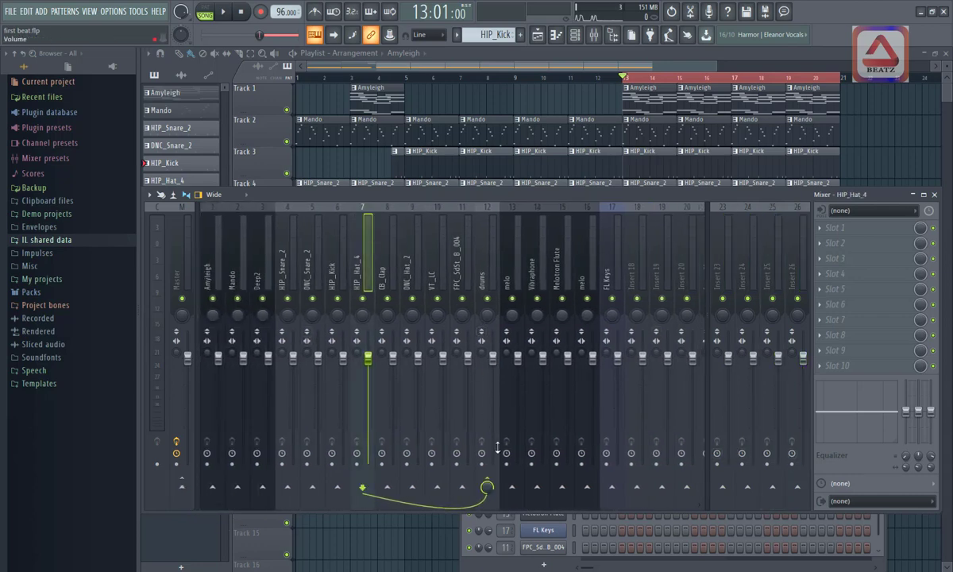
key(space)
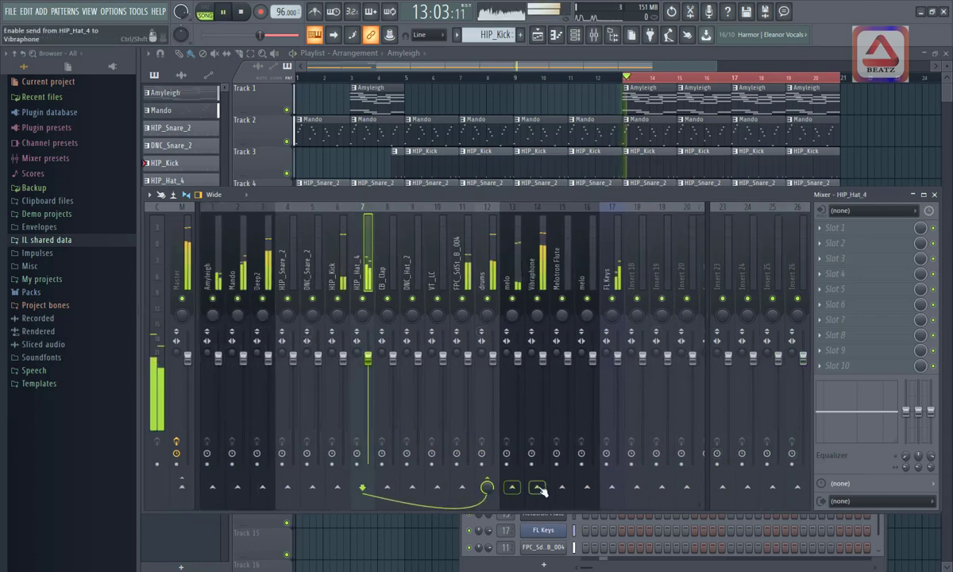
key(space)
click(722, 487)
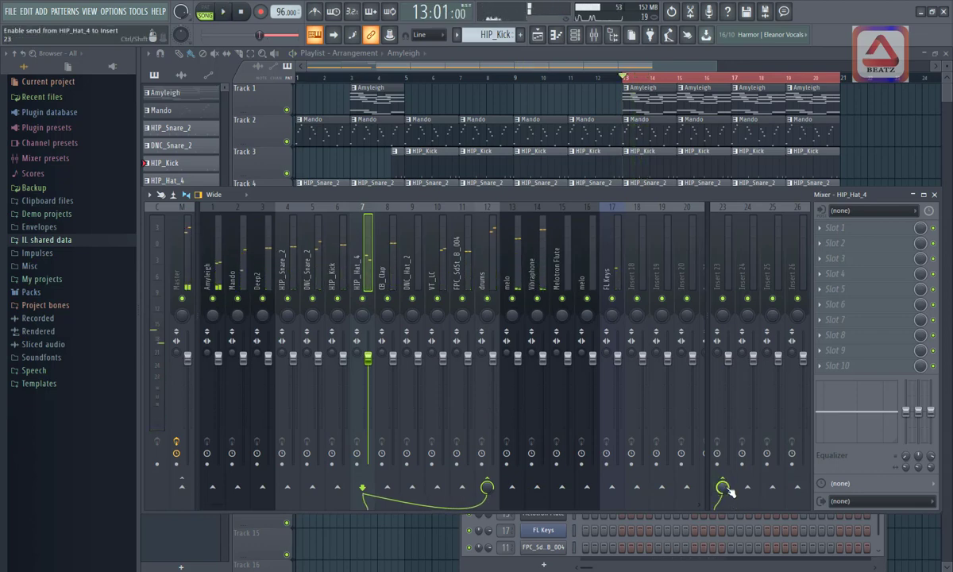
right_click(727, 488)
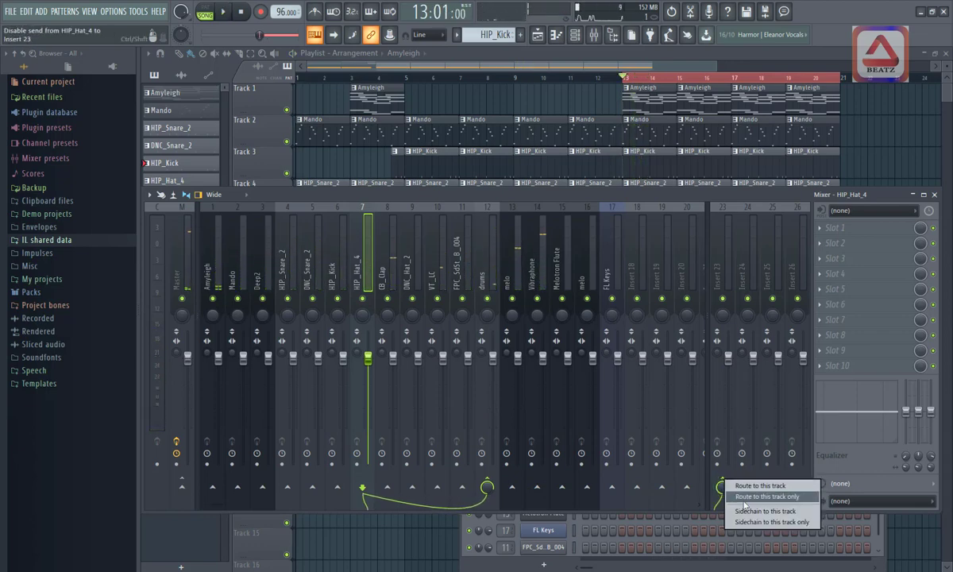
click(746, 512)
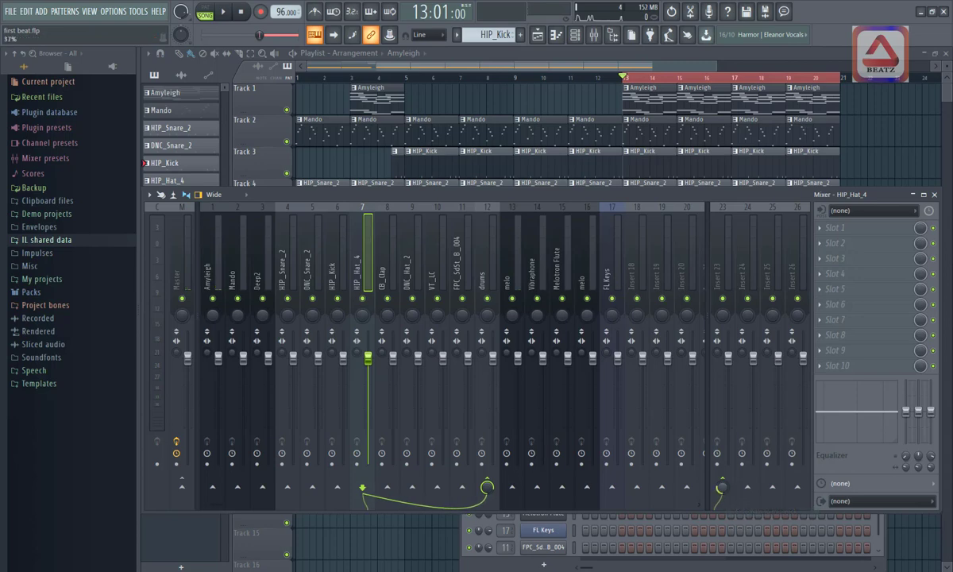
- Lower Insert 23's volume well below its default and check the options of its first effect slot
click(725, 270)
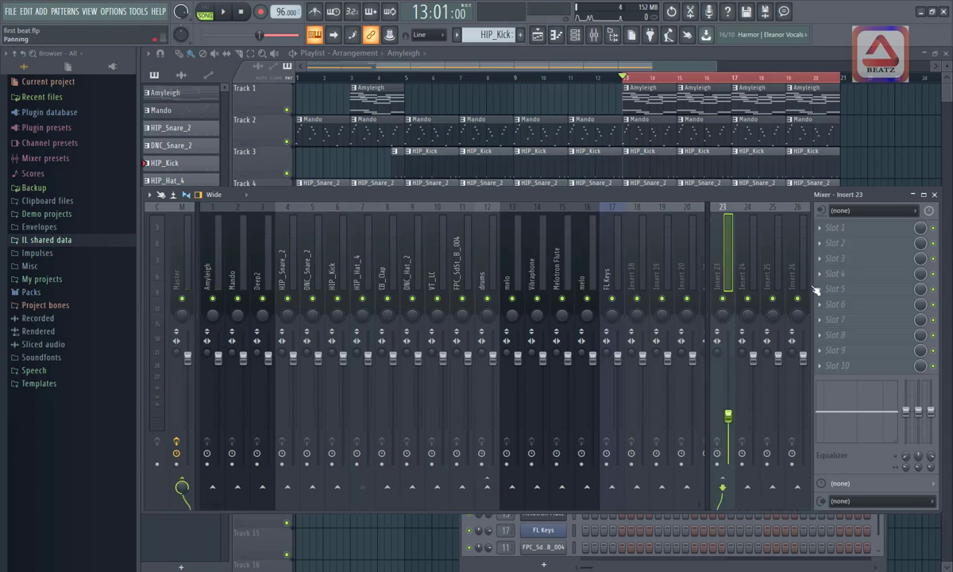
click(829, 229)
click(870, 197)
- Disable HIP_Hat_4's send to Insert 23 and switch the mixer's separate docked area off and on again
click(342, 249)
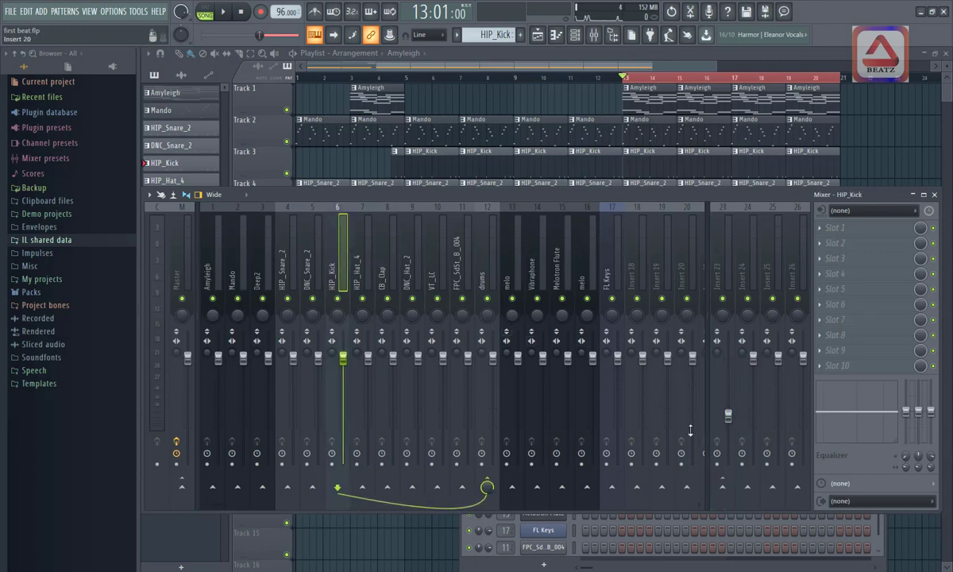
click(365, 270)
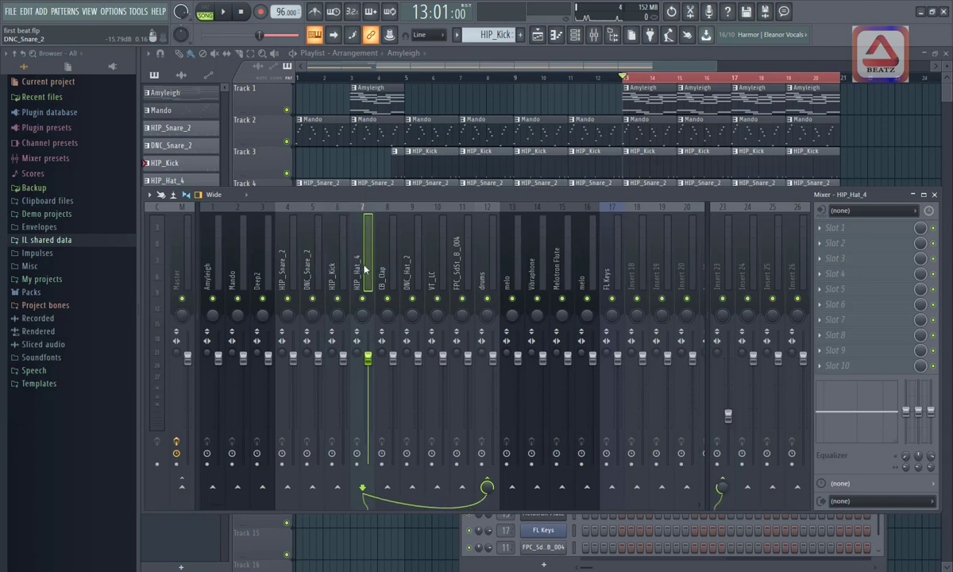
click(724, 479)
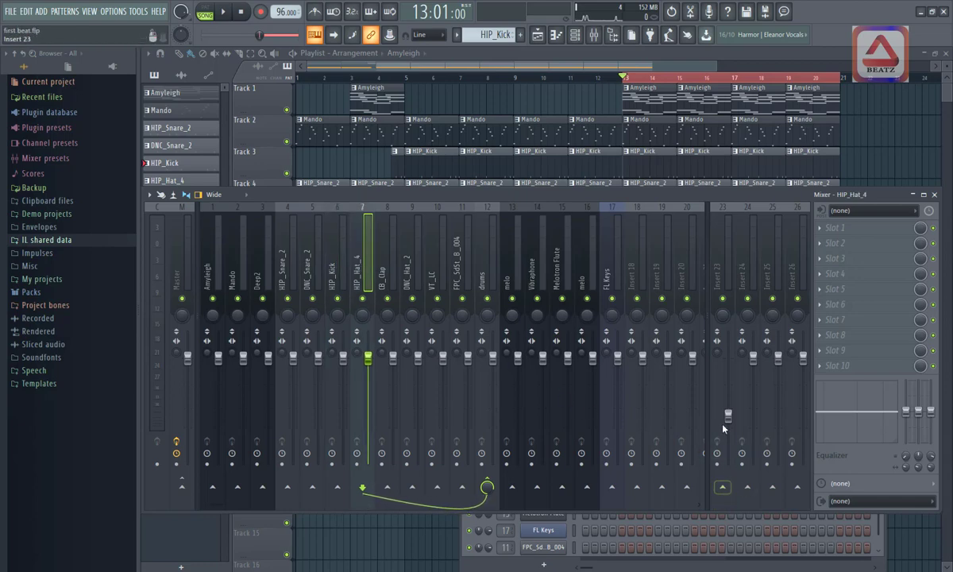
click(707, 323)
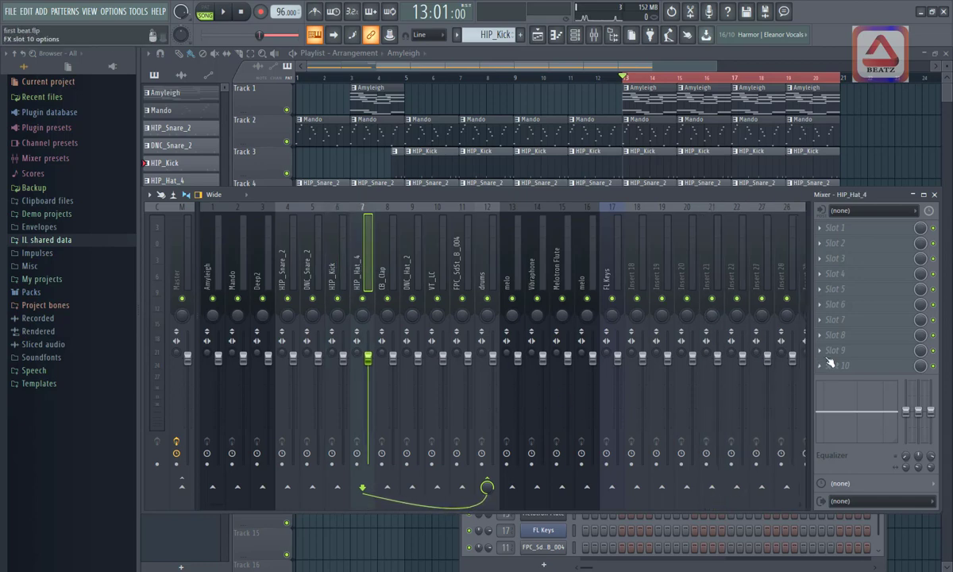
click(809, 310)
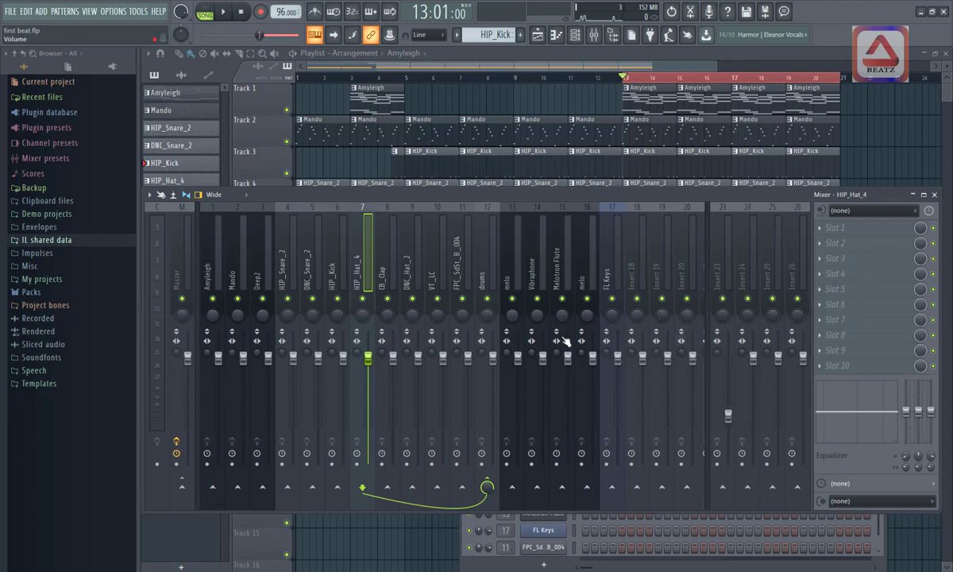
- Select Inserts 23 to 26 together and dock them to Left, beside the Master track
click(721, 278)
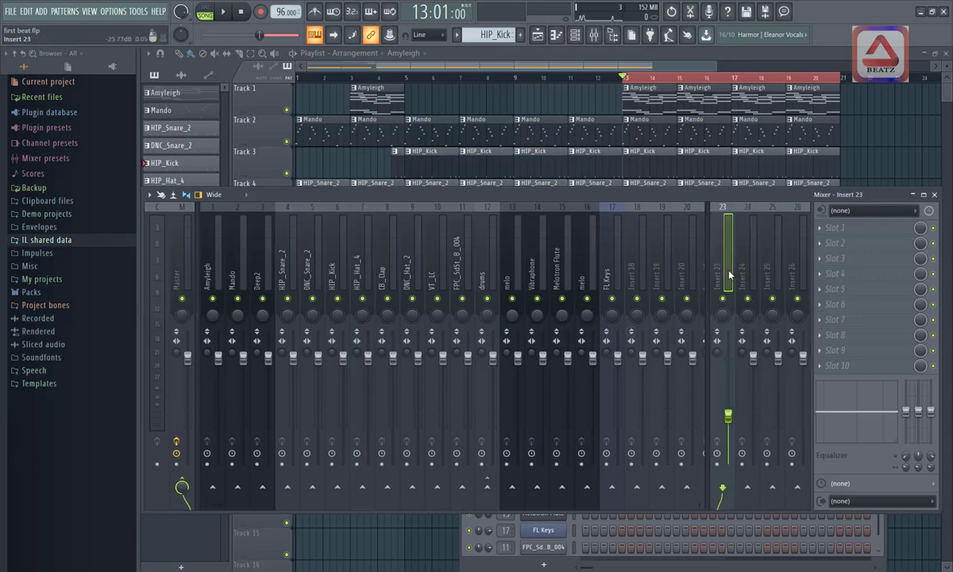
click(771, 288)
drag(725, 268, 799, 290)
right_click(759, 274)
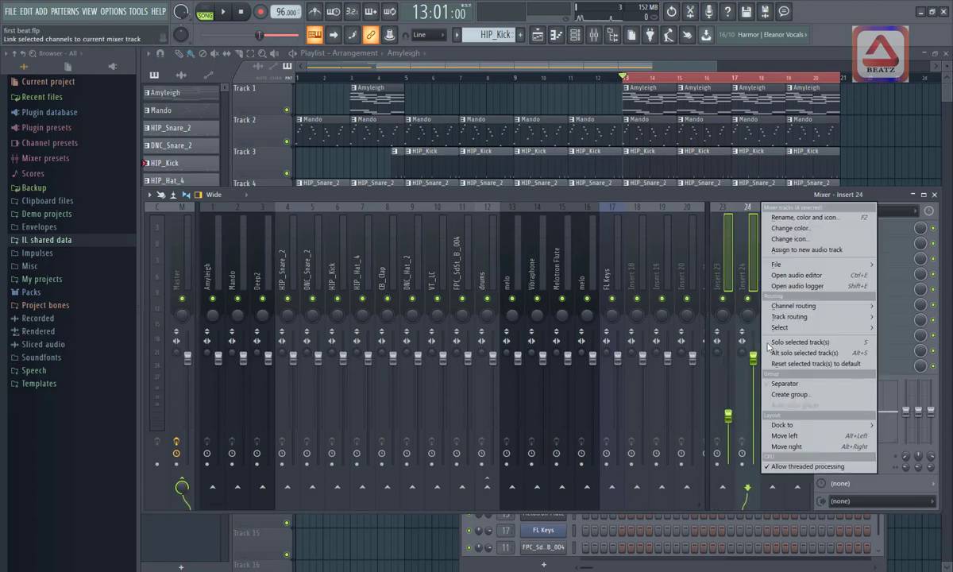
mouse_move(783, 425)
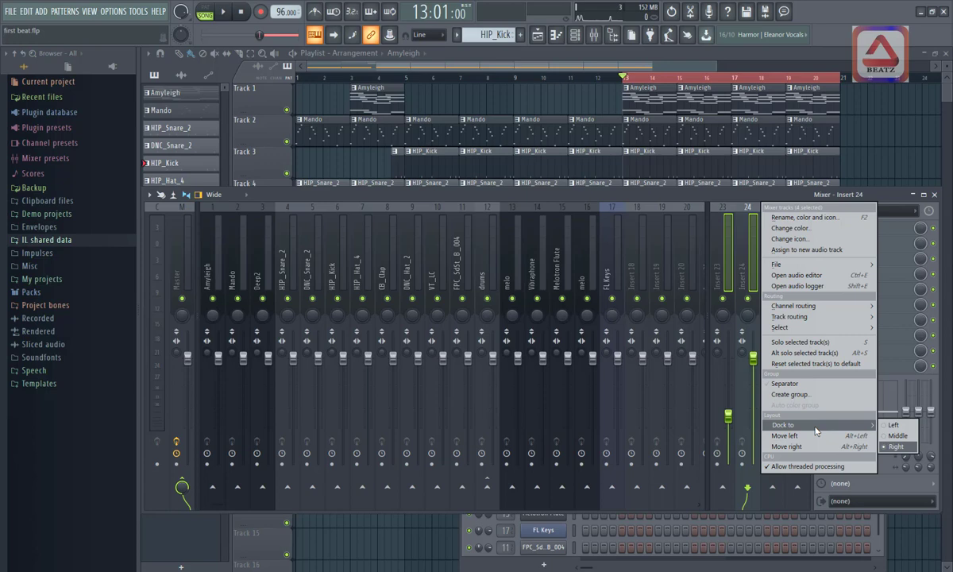
click(903, 427)
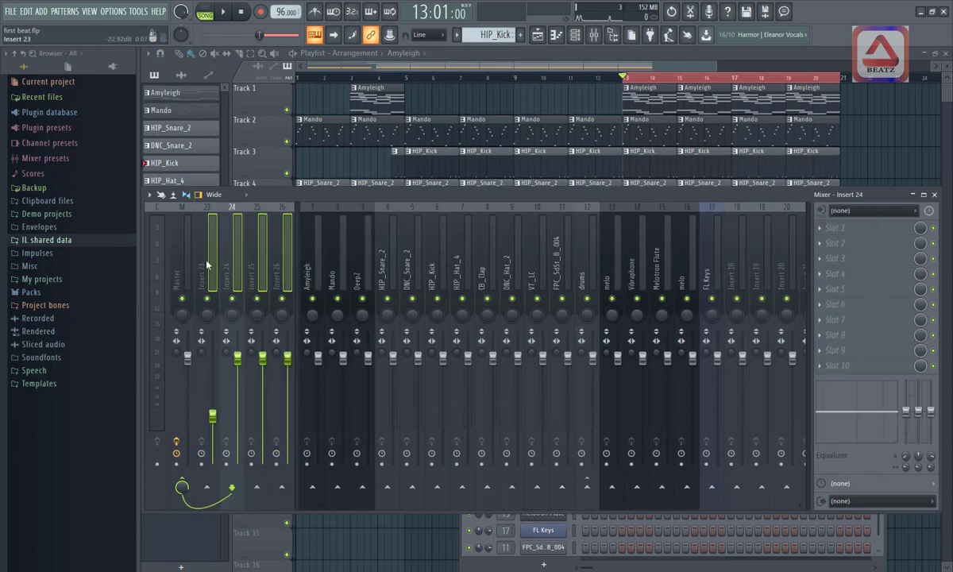
- Go through the Master track and the docked Inserts 23, 25 and 26 to check their routing and effect slots
click(179, 227)
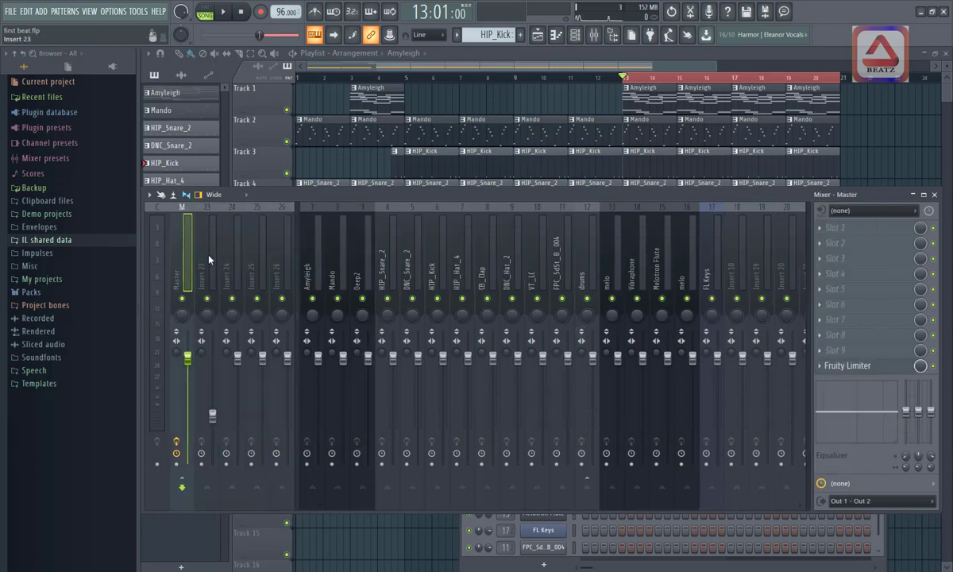
click(197, 239)
click(266, 272)
click(285, 275)
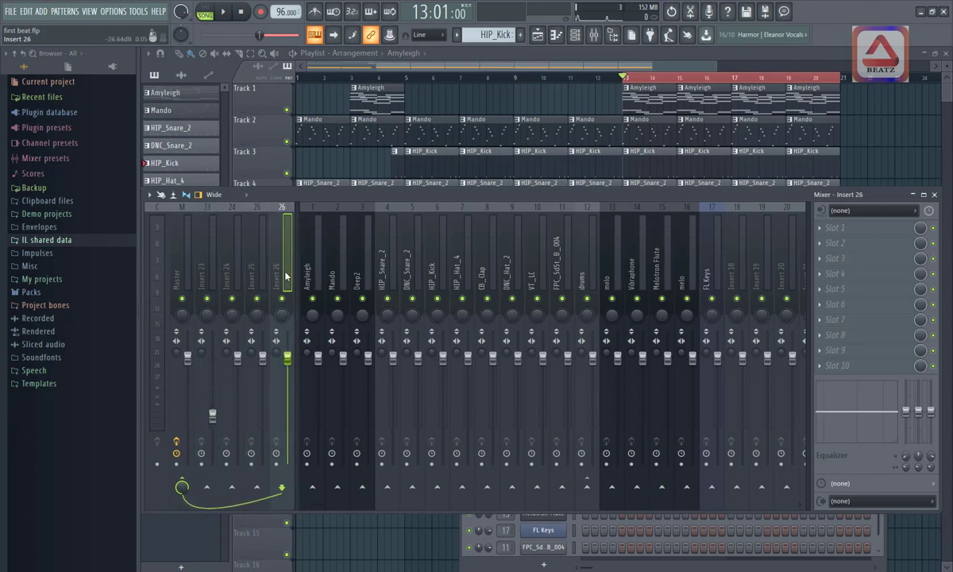
click(208, 258)
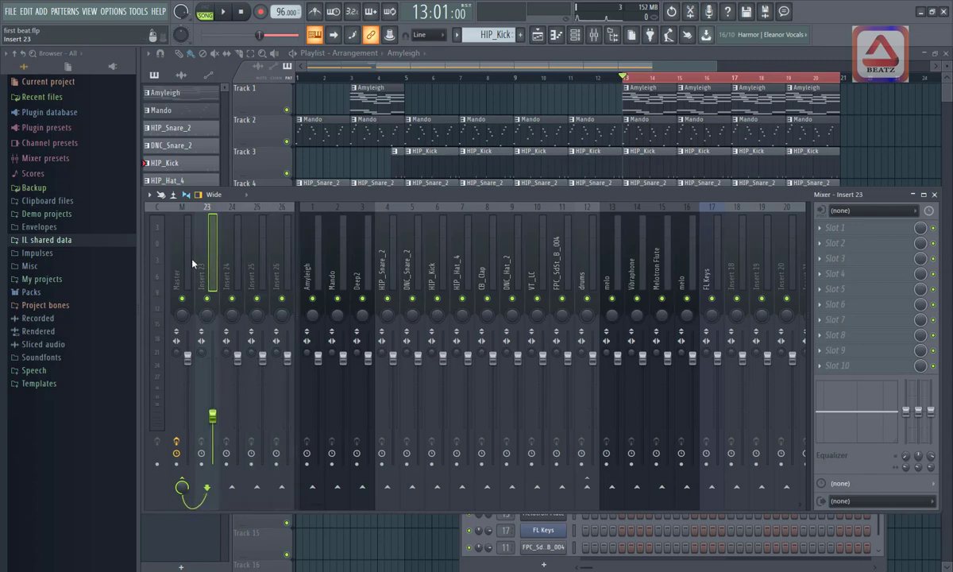
click(185, 260)
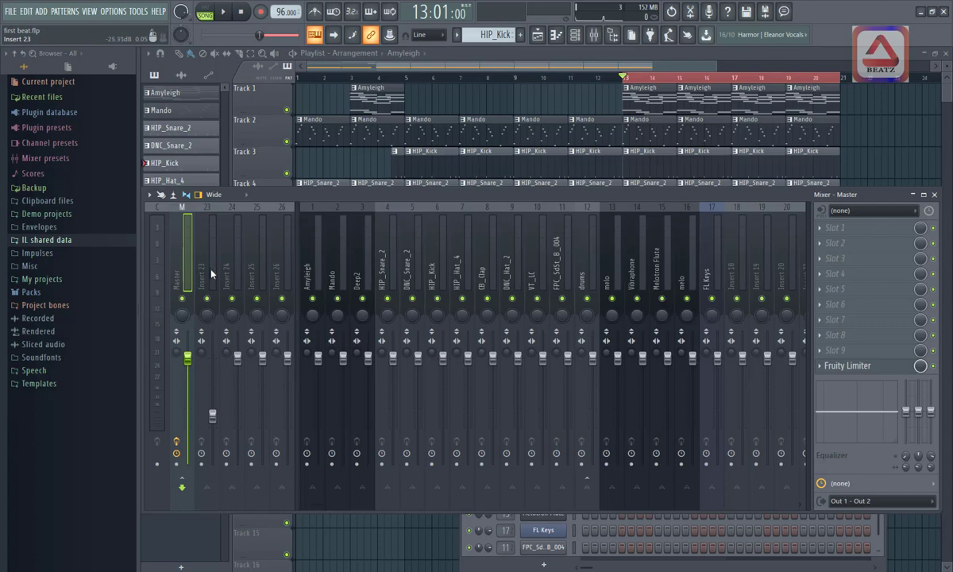
- Reset Insert 23's volume fader to its default level
click(210, 275)
right_click(210, 403)
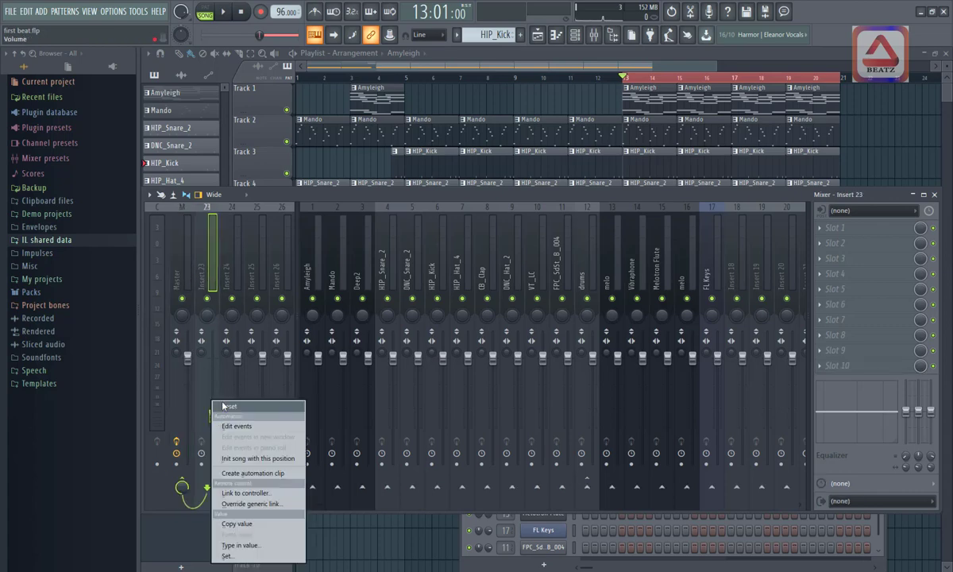
click(222, 406)
click(184, 271)
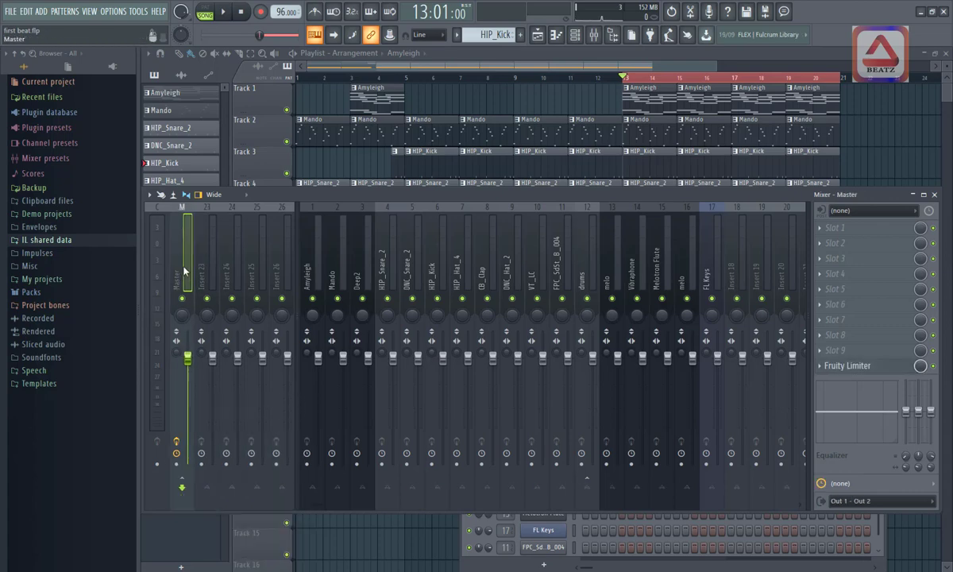
- Select the docked Inserts 23 to 26 together and dock them back to Middle
click(210, 276)
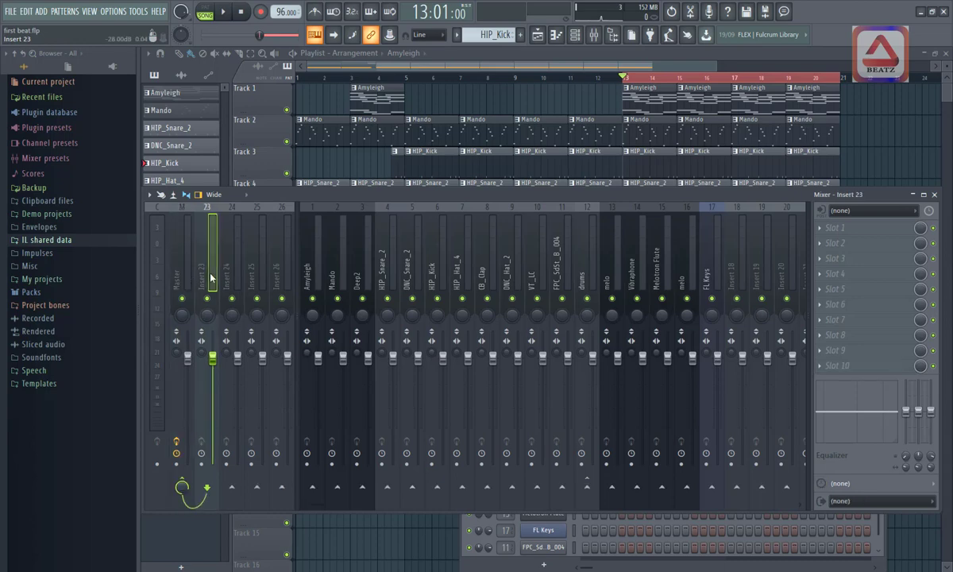
drag(230, 281, 279, 286)
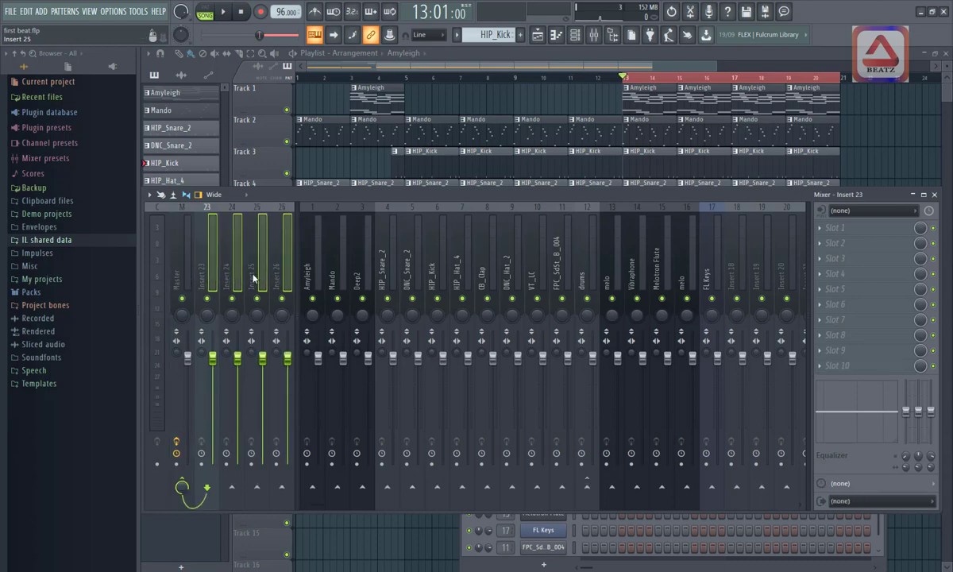
right_click(204, 256)
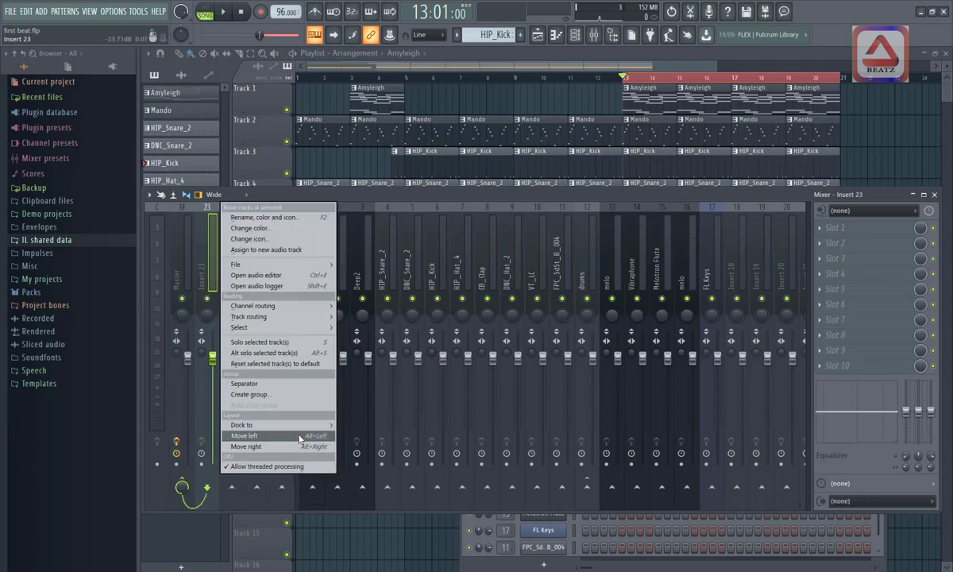
mouse_move(314, 425)
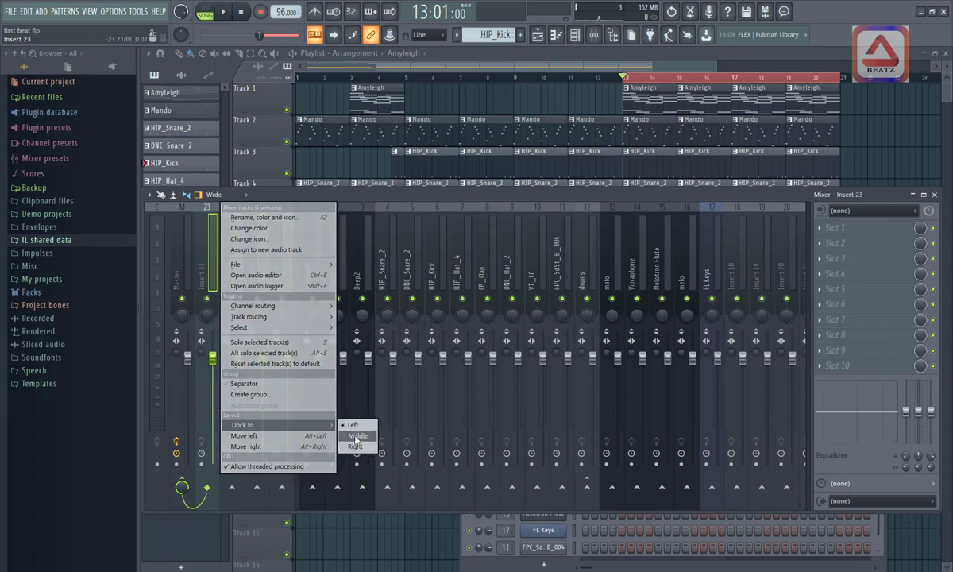
click(355, 437)
click(181, 280)
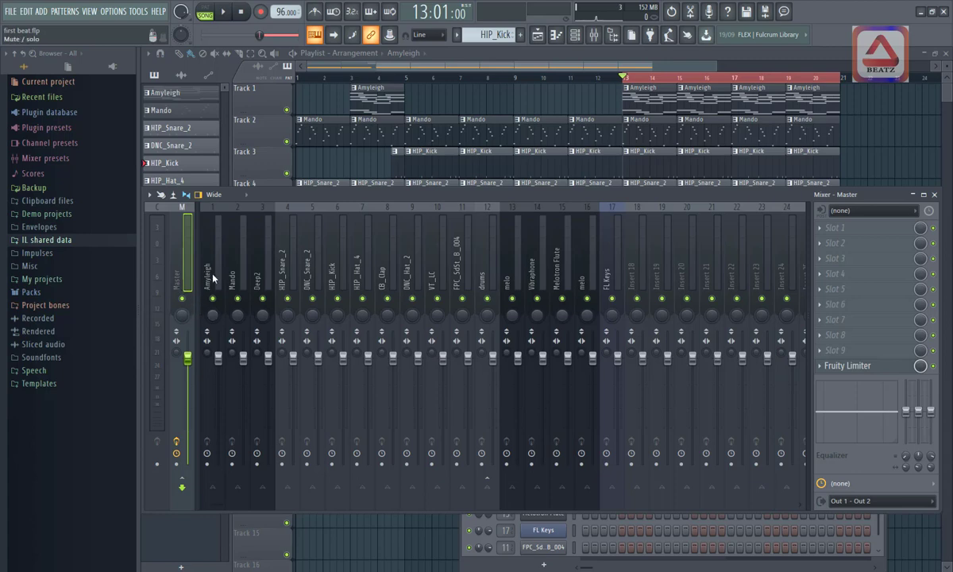
- Dock the empty Insert 19 to Left, beside the Master track
right_click(662, 266)
click(666, 267)
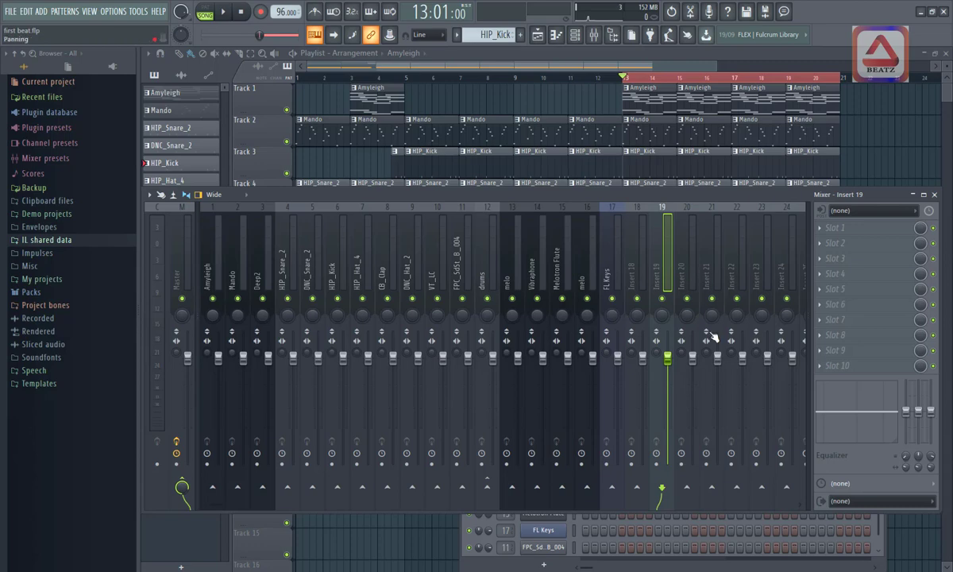
right_click(671, 284)
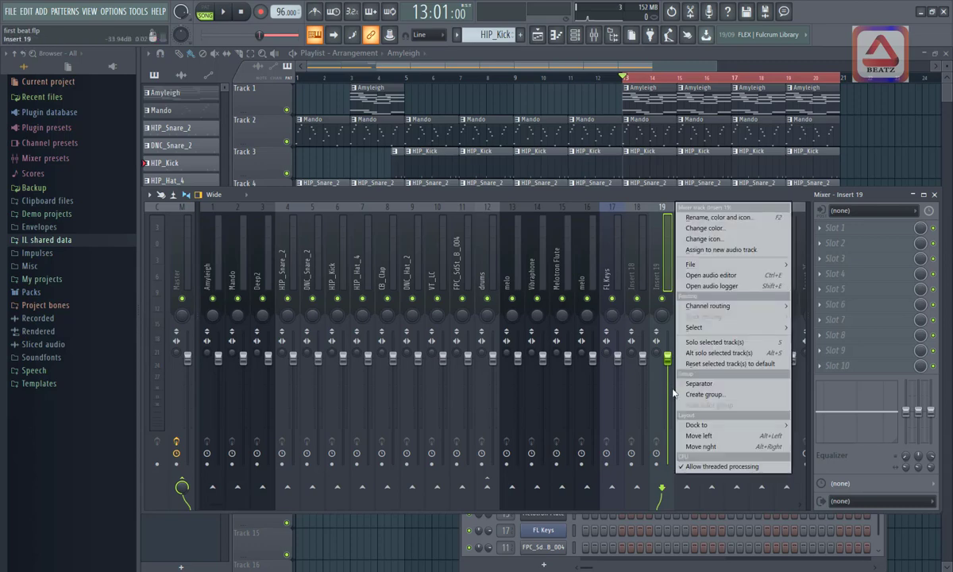
mouse_move(735, 426)
click(804, 427)
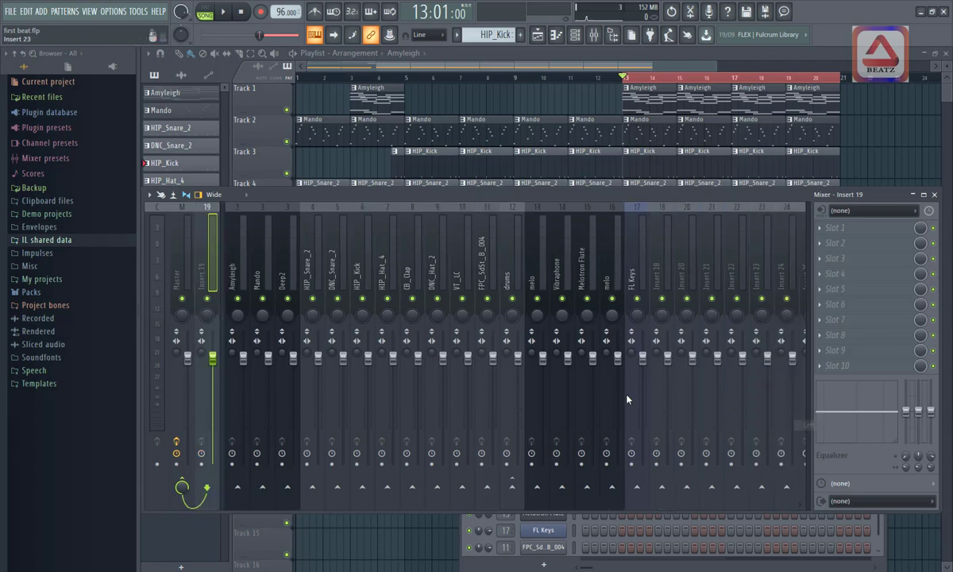
- Rename the docked Insert 19 as "pre mastrer" and compare its effect slots with the Master's
right_click(211, 252)
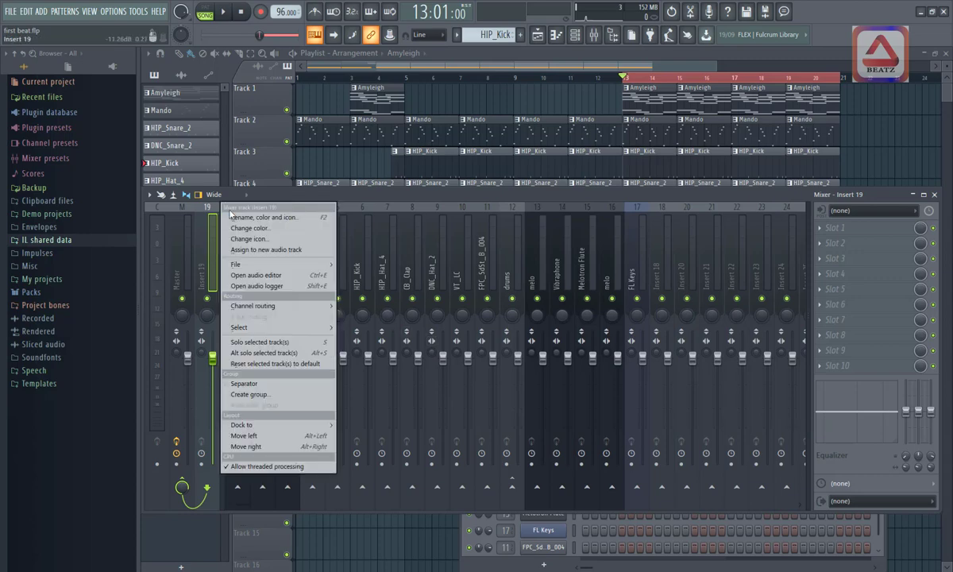
click(238, 215)
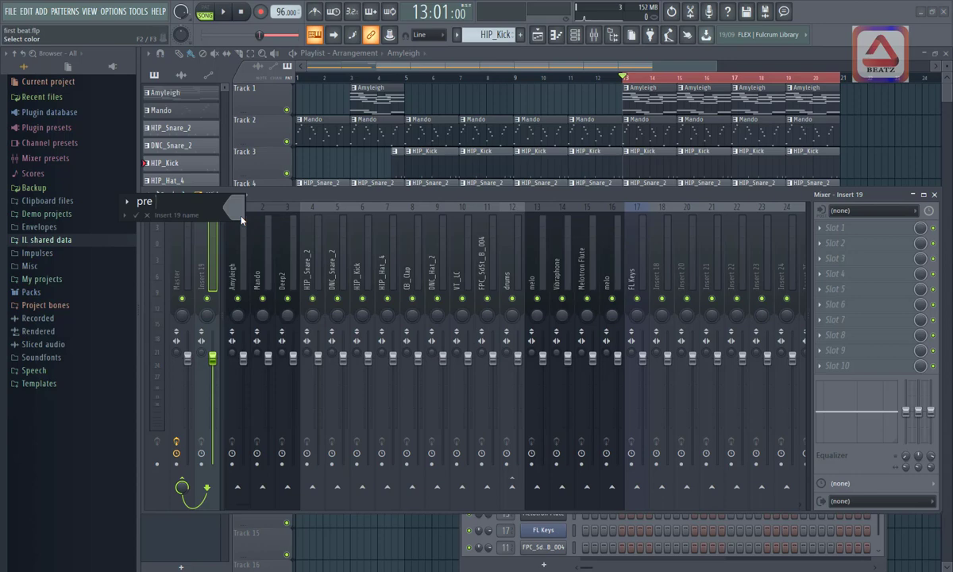
text(pre mastrer)
key(Return)
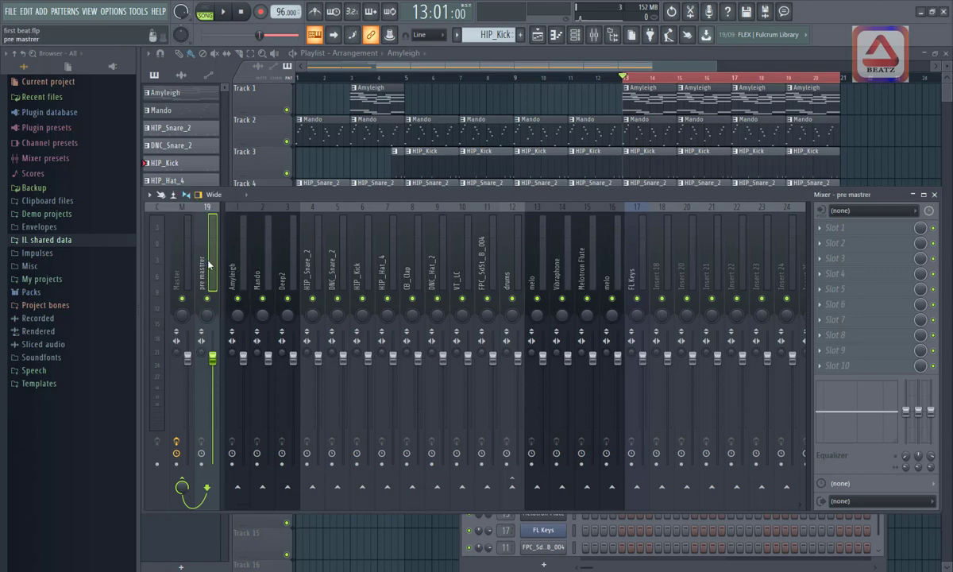
click(182, 264)
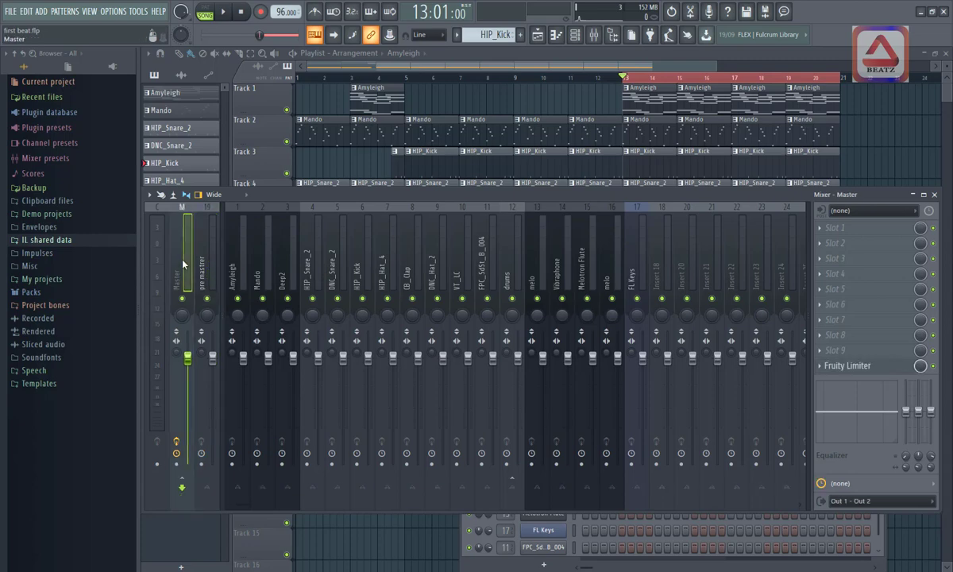
click(209, 268)
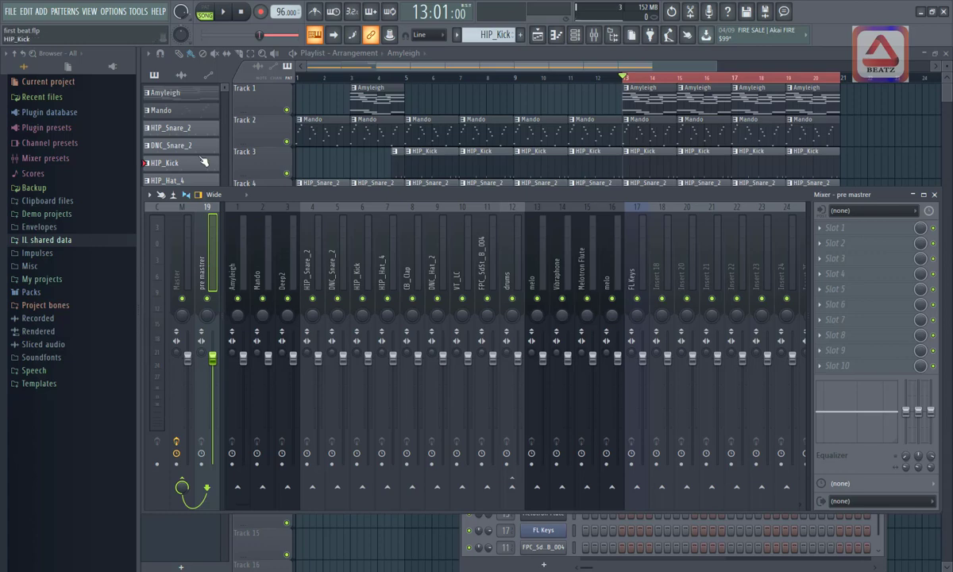
- Change the Master track's color to green
right_click(187, 239)
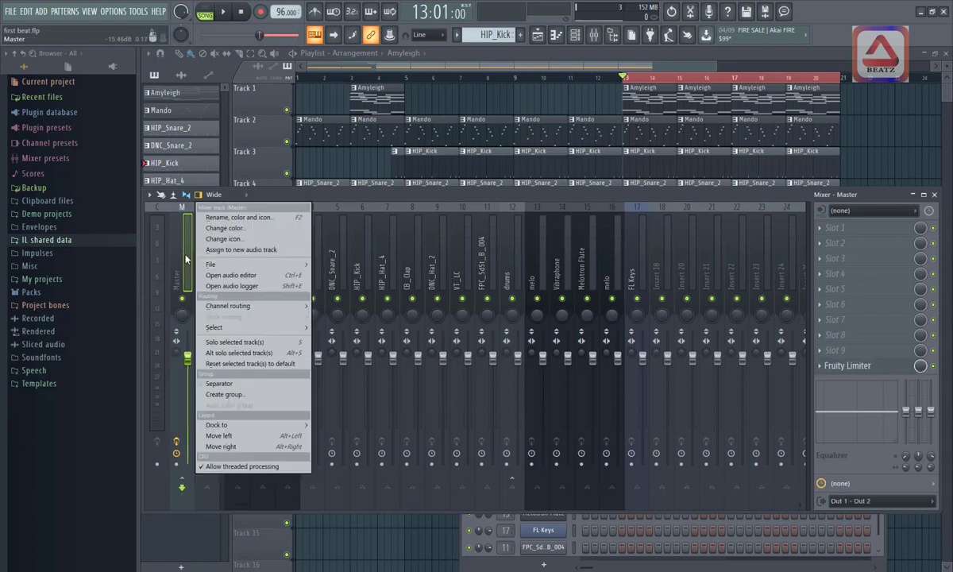
click(216, 228)
click(254, 240)
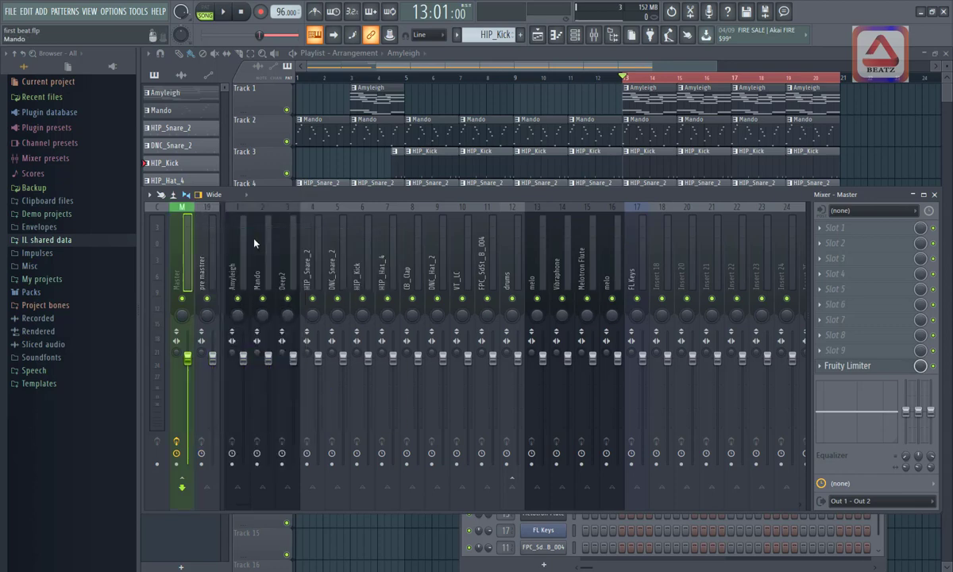
- Change the color of the pre mastrer track to purple
right_click(213, 254)
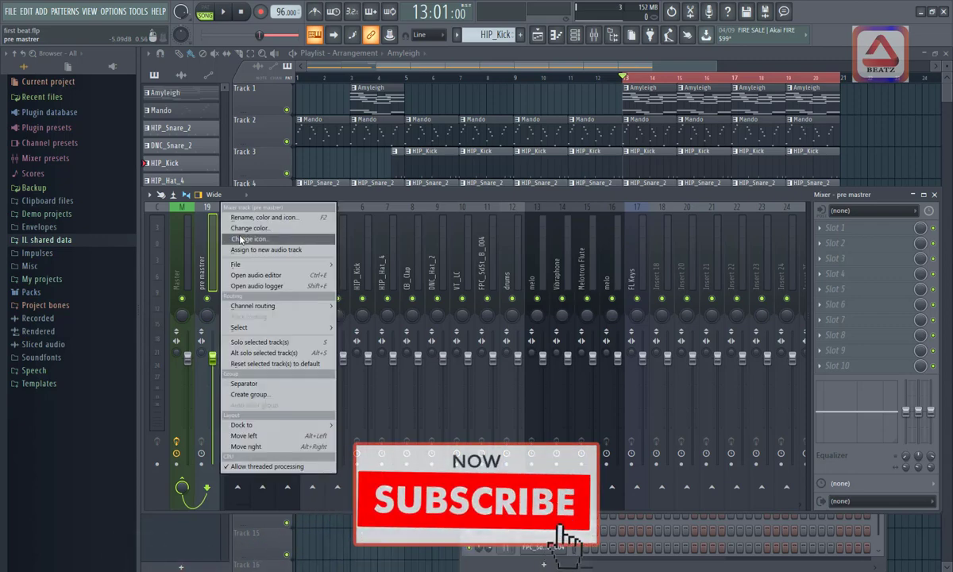
click(240, 242)
right_click(216, 246)
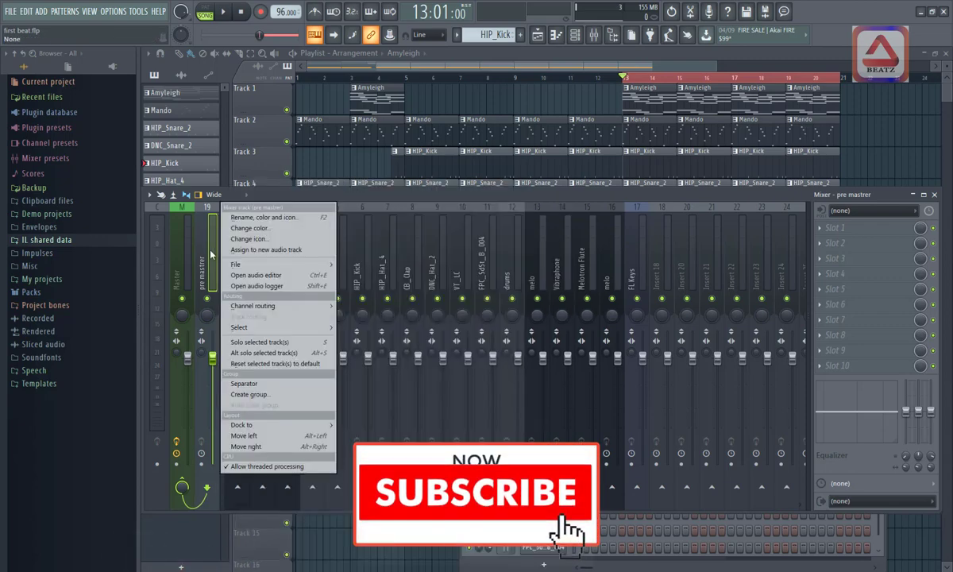
click(249, 228)
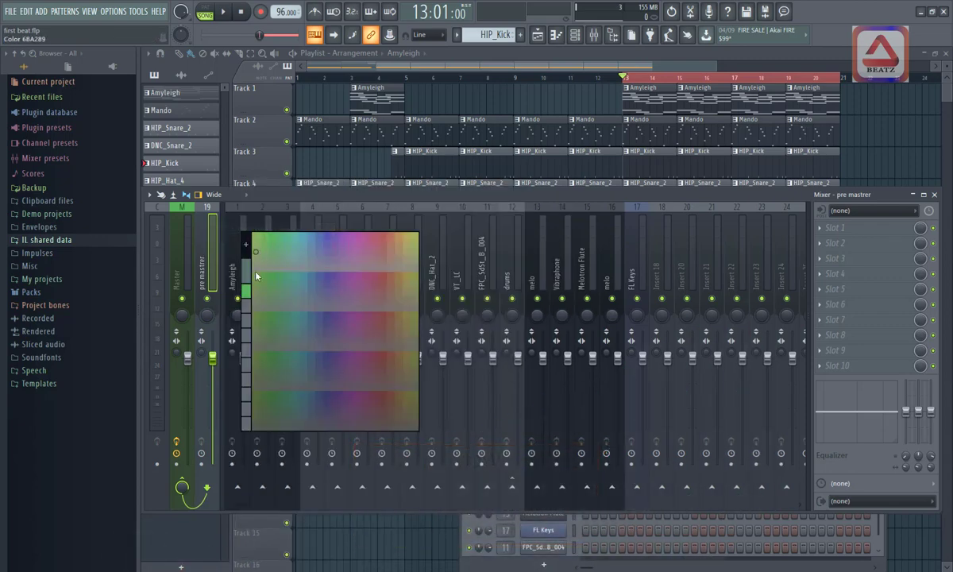
click(329, 274)
click(189, 254)
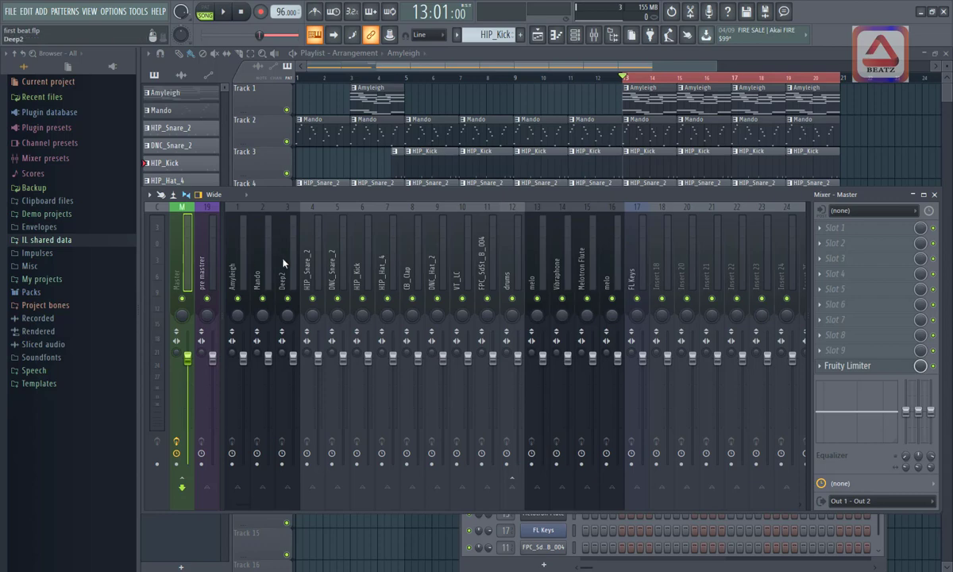
- Select the drum tracks 4 to 11, from HIP_Snare_2 to FPC_SdSt_B_004, and color them all blue
click(308, 271)
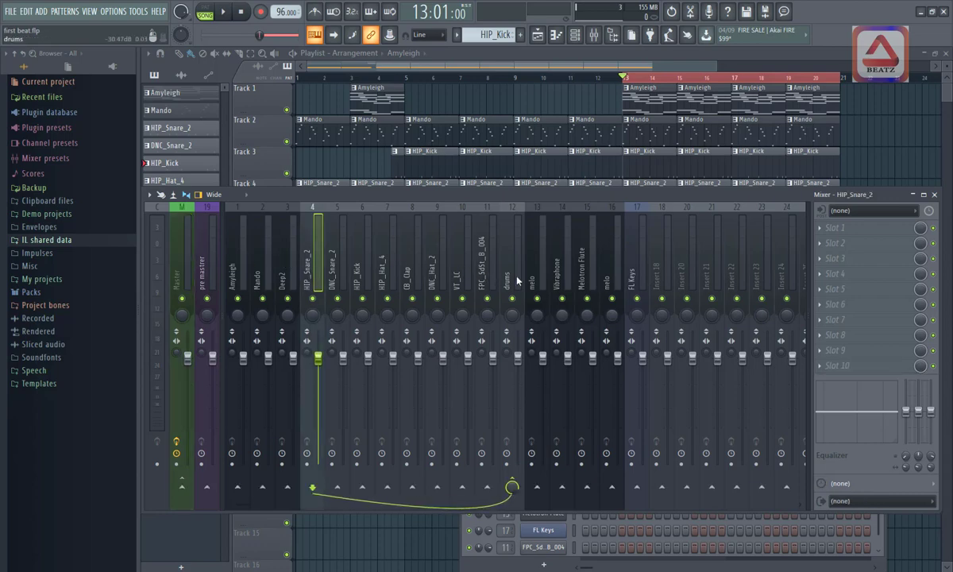
drag(317, 255, 494, 288)
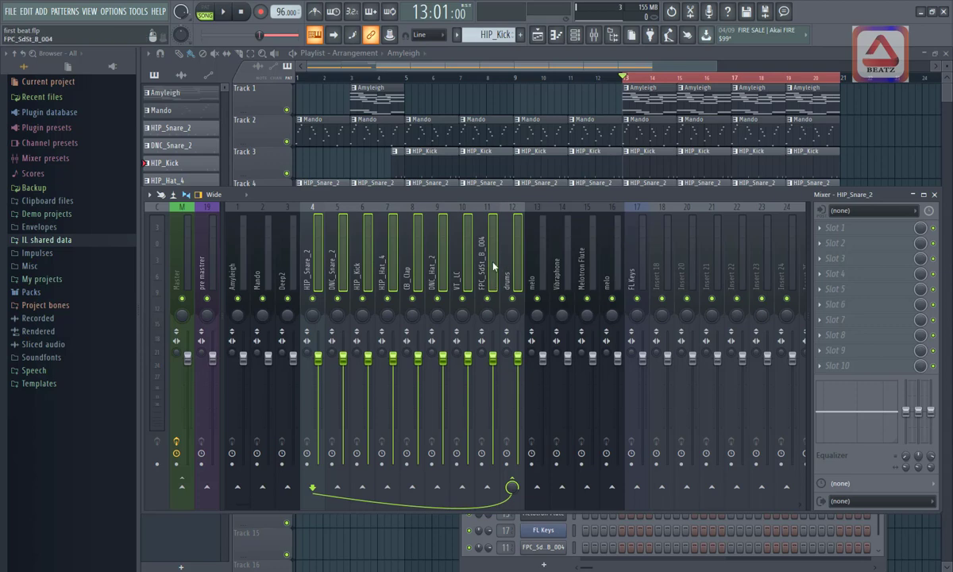
click(493, 288)
click(320, 265)
drag(321, 265, 493, 282)
right_click(434, 234)
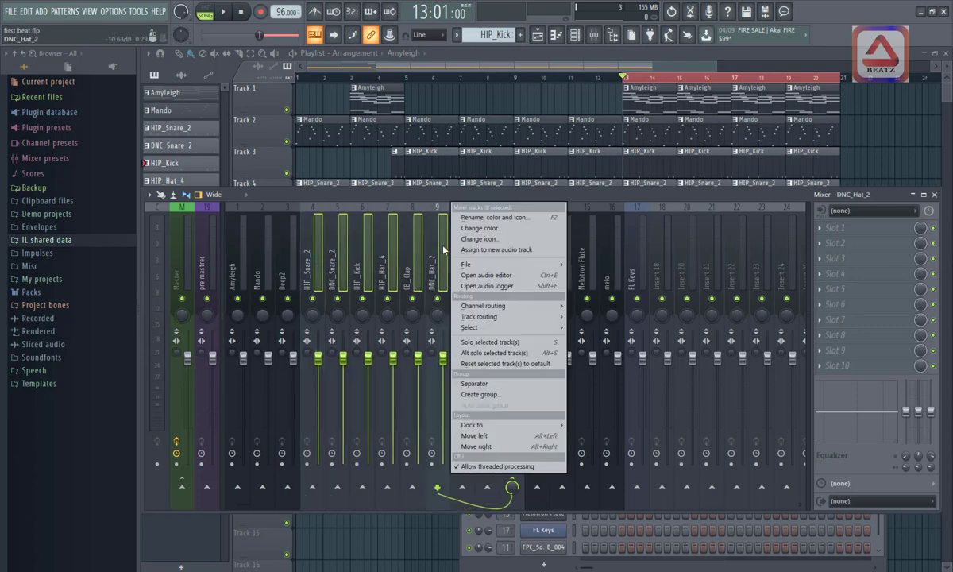
click(457, 228)
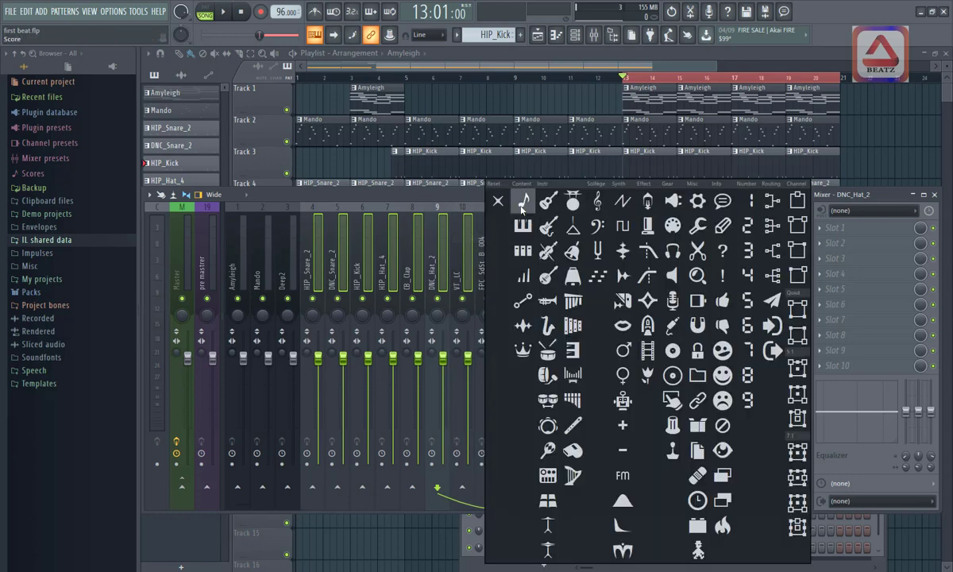
right_click(367, 235)
click(413, 222)
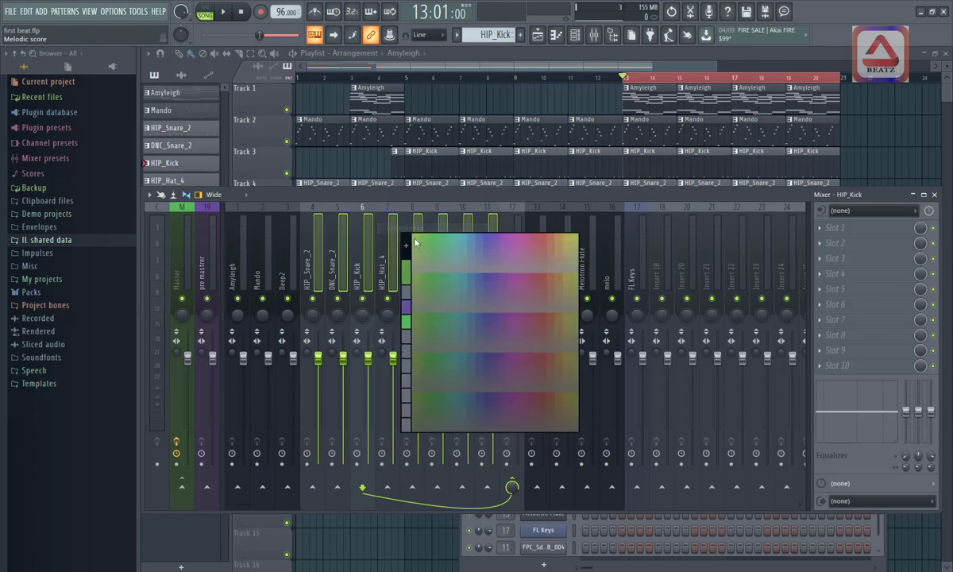
click(472, 243)
- Change the color of the drums bus on track 12 to pink
click(513, 251)
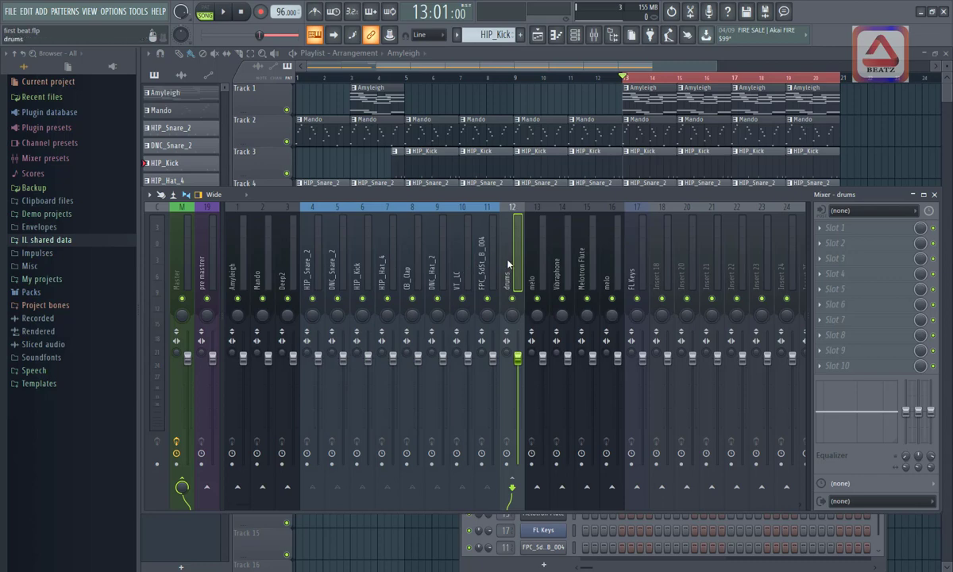
right_click(514, 254)
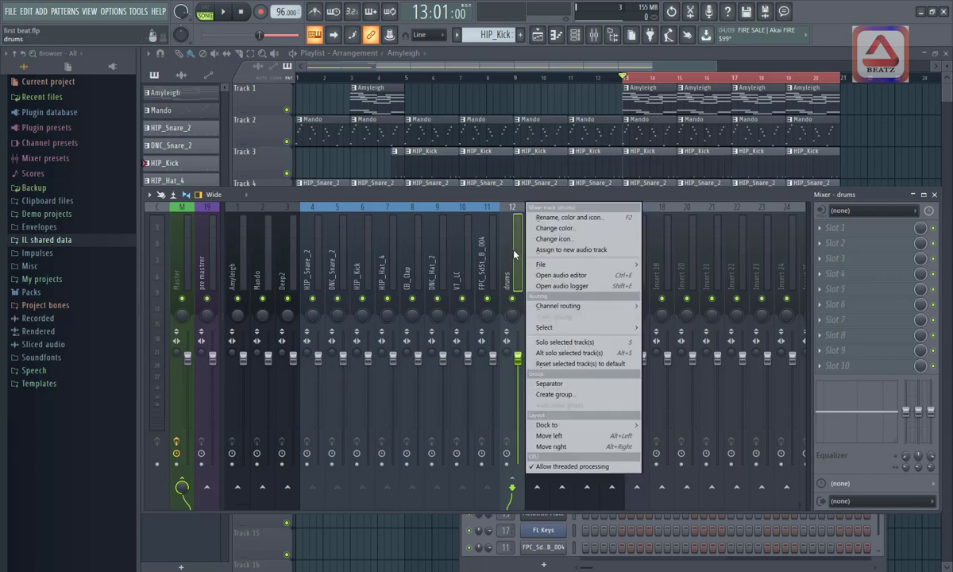
click(552, 230)
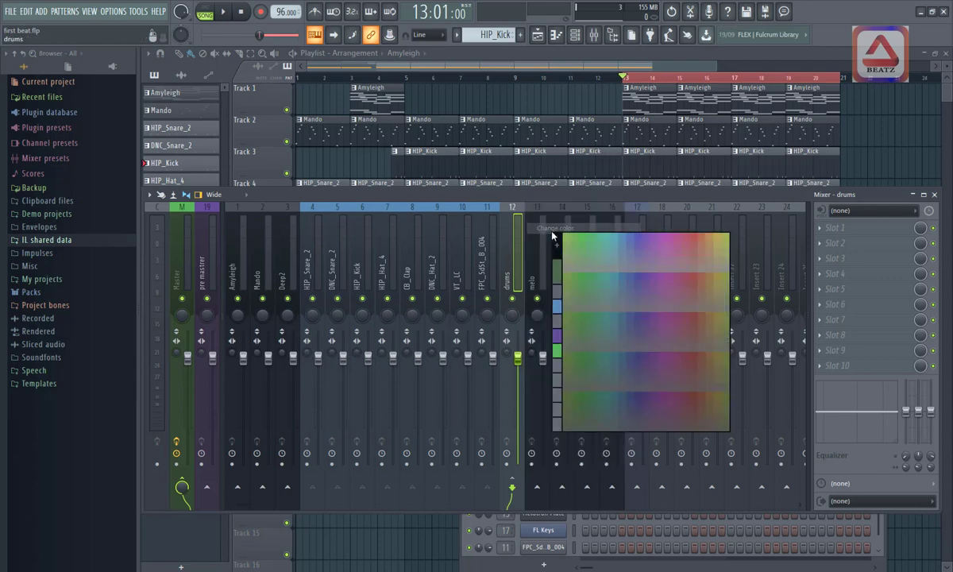
click(661, 252)
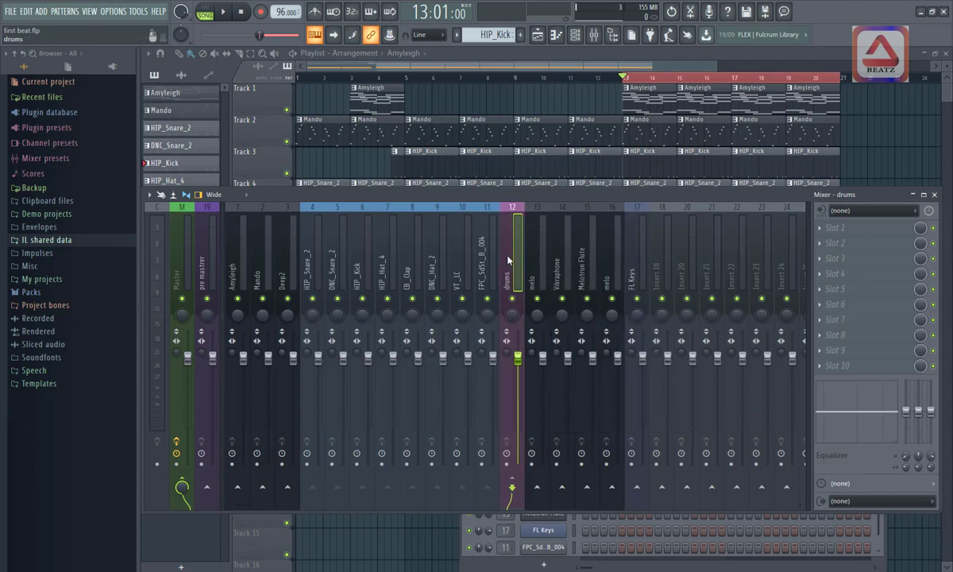
- Select tracks 4 to 12, from HIP_Snare_2 to the drums bus, and create a group from them
drag(311, 264, 482, 294)
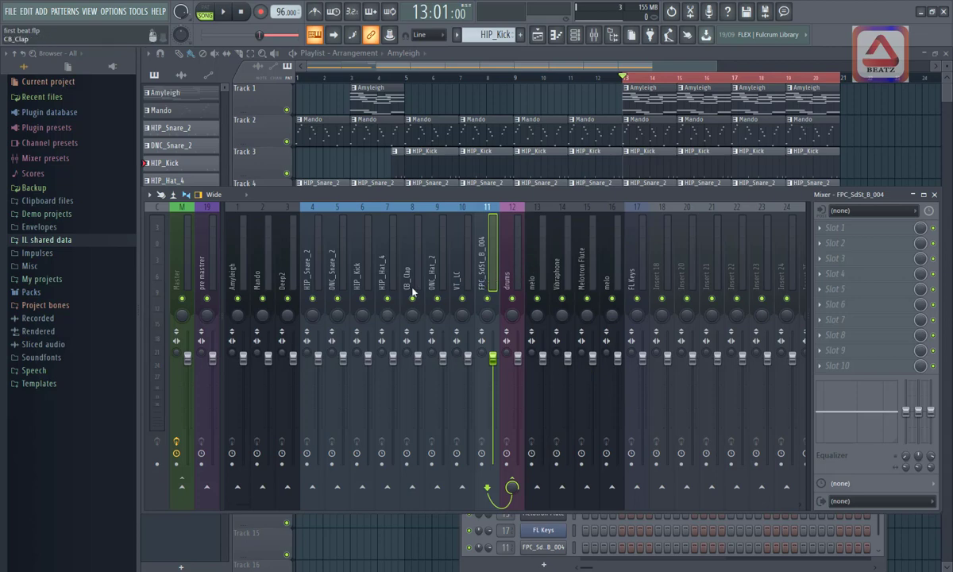
click(515, 270)
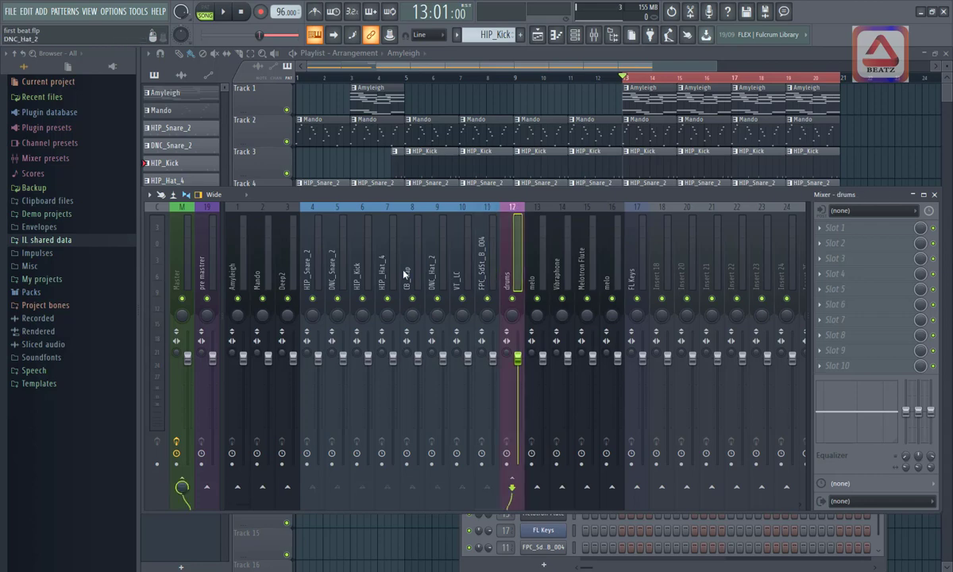
click(313, 266)
drag(314, 266, 520, 286)
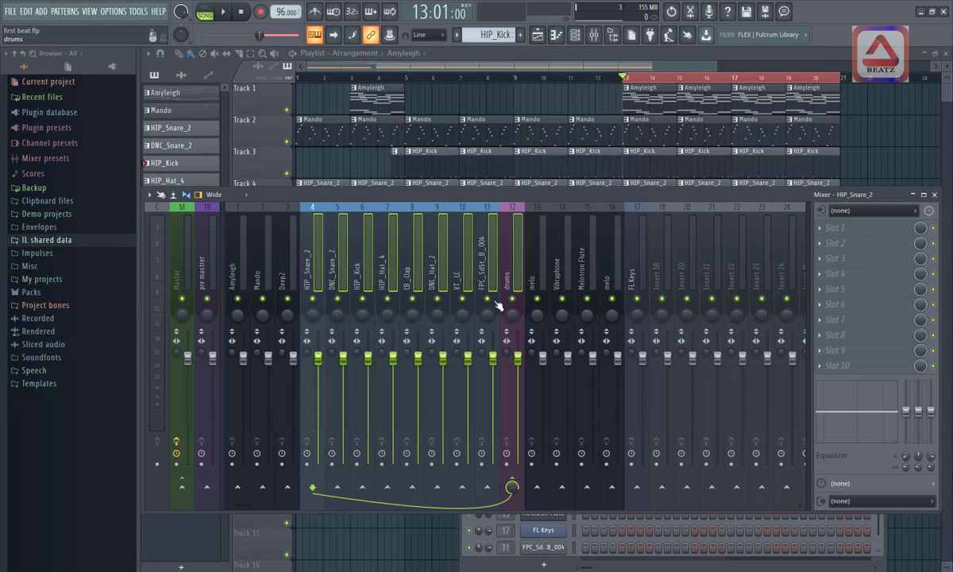
right_click(467, 260)
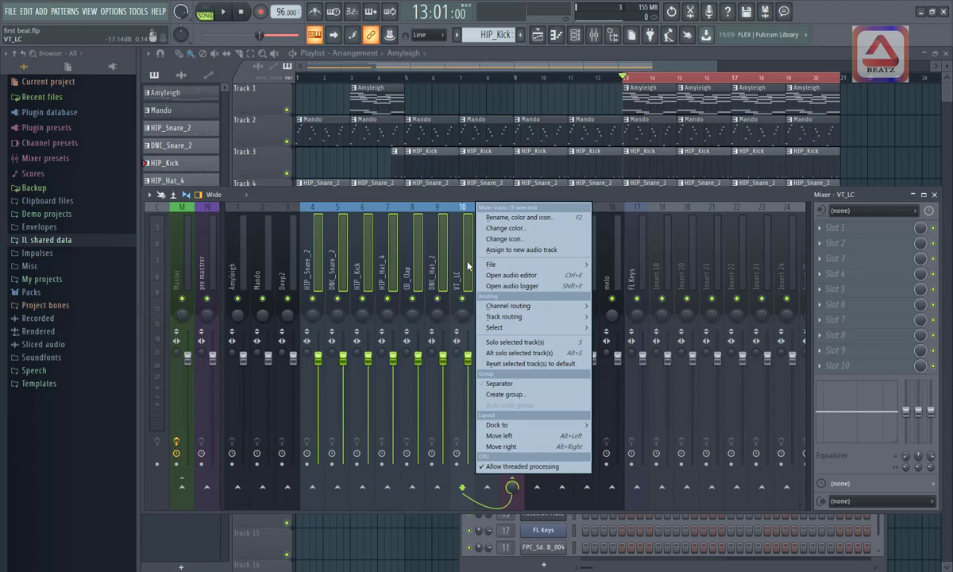
click(504, 395)
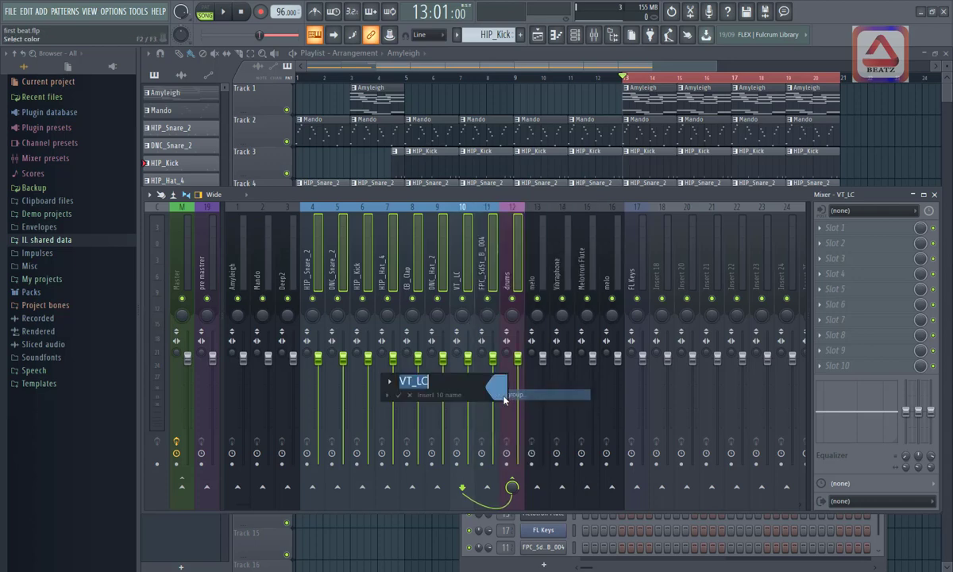
click(409, 396)
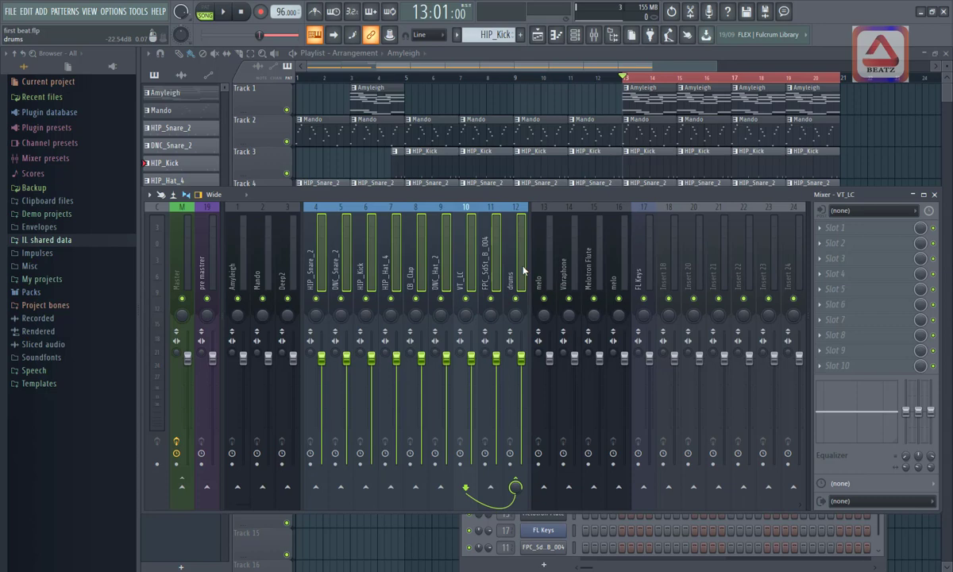
- Move the melo track from behind the drums bus to slot 4, directly ahead of the drum group
click(311, 284)
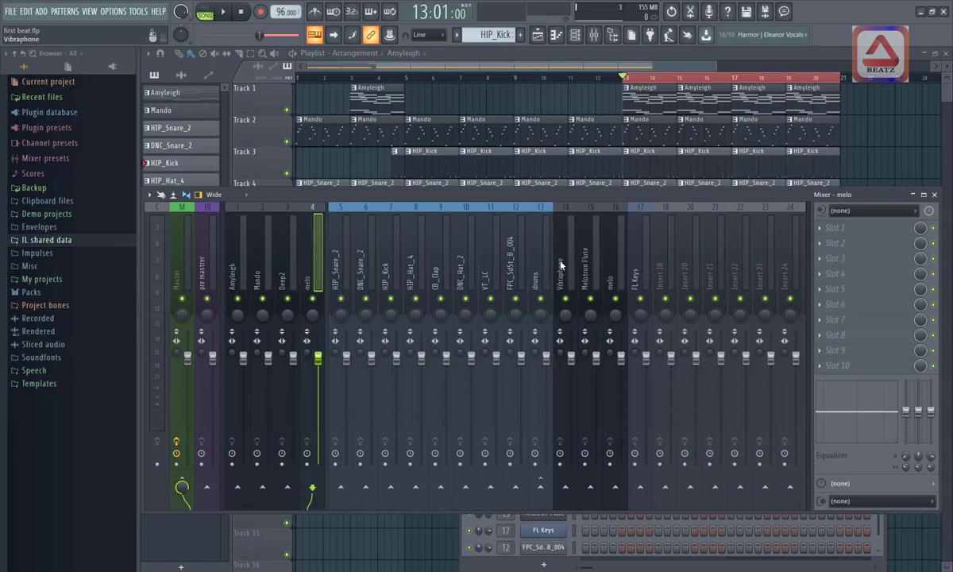
click(530, 262)
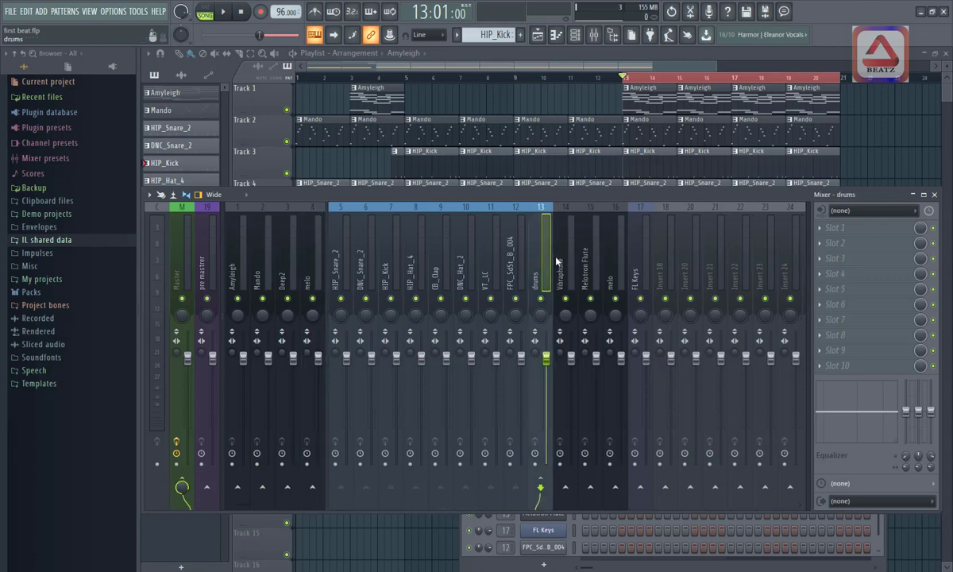
click(570, 262)
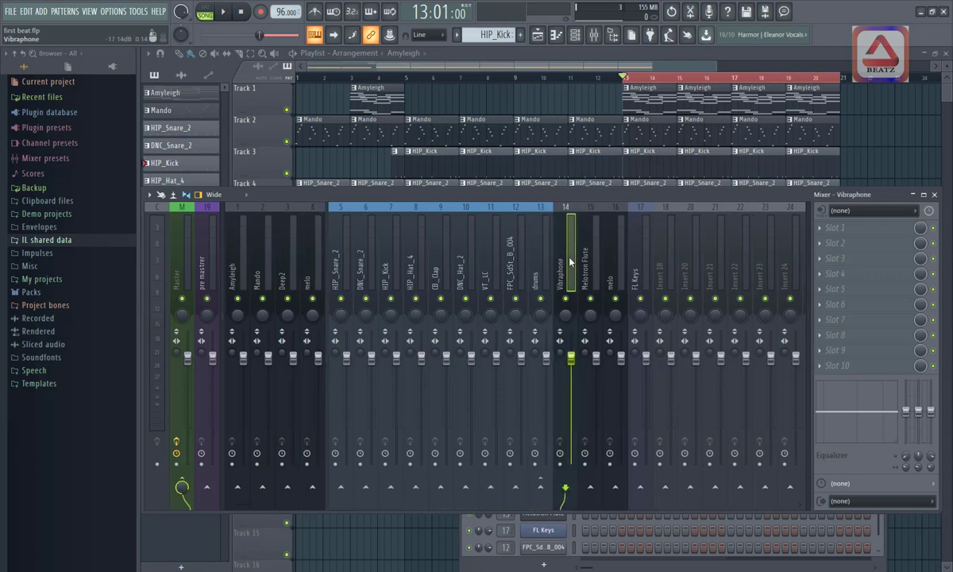
click(595, 264)
click(619, 267)
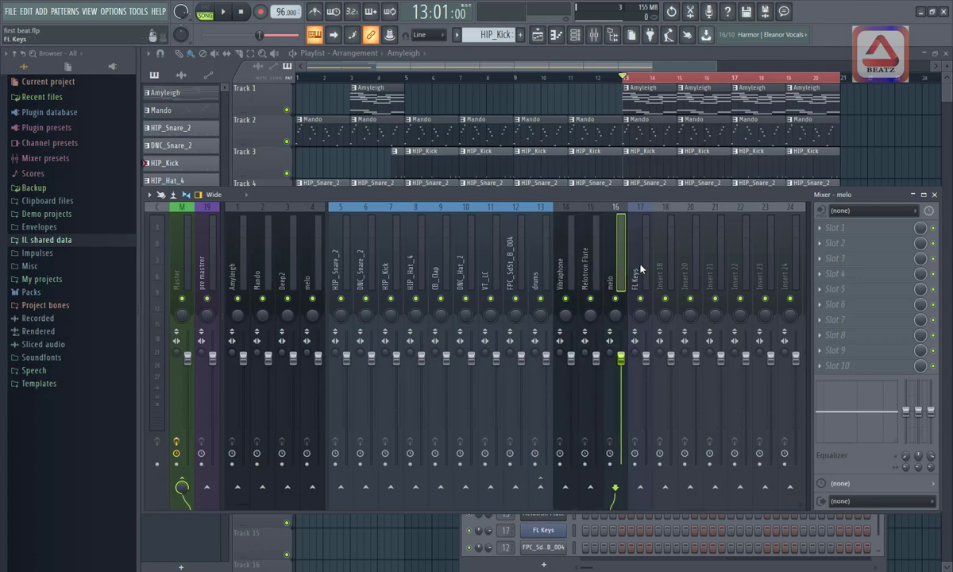
click(639, 266)
- Move the Vibraphone track ahead of the drum group to slot 3, between Mando and Deep2
click(571, 266)
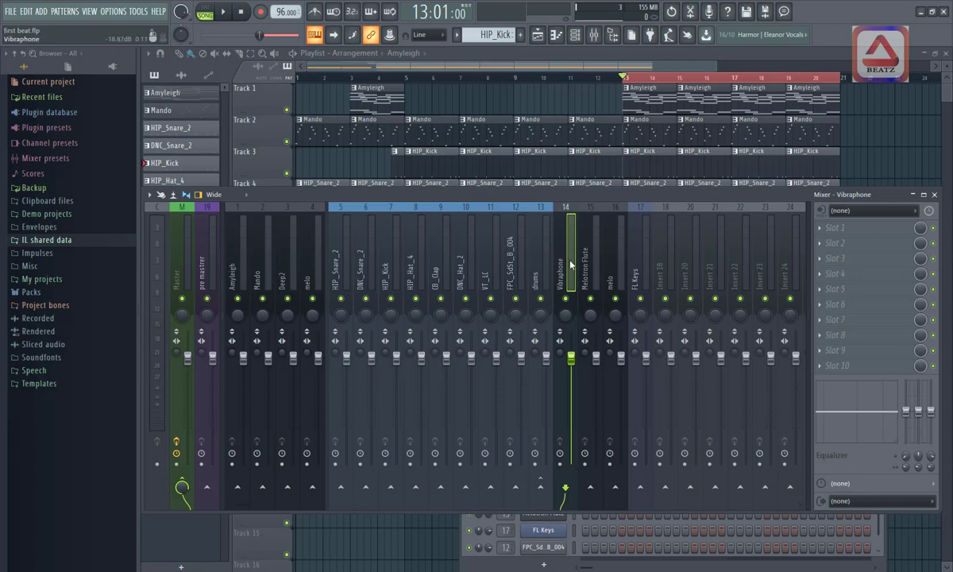
key(alt+Left)
key(alt+Left)
key(alt+Left)
key(alt+Left)
key(alt+Left)
key(alt+Left)
key(alt+Left)
key(alt+Left)
key(alt+Left)
key(alt+Left)
key(alt+Left)
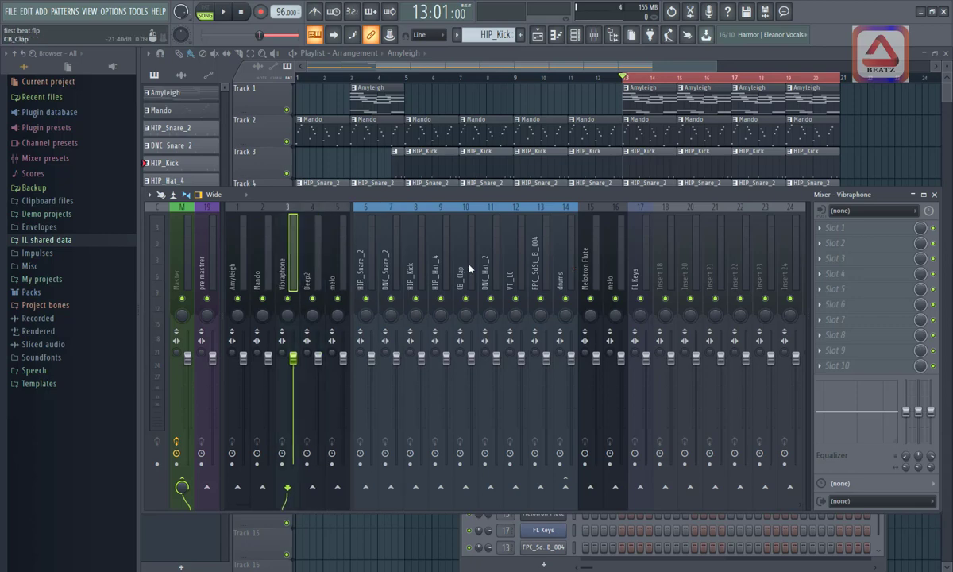
- Move the Melotron Flute and remaining melo tracks ahead of the drum group, with melo in slot 6 and Melotron Flute in slot 7
click(592, 273)
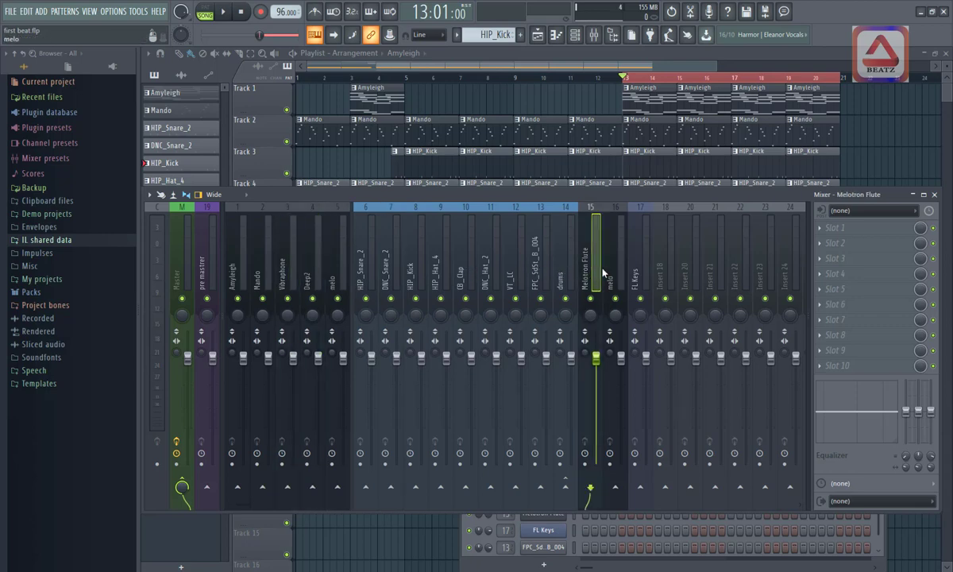
drag(602, 272, 378, 274)
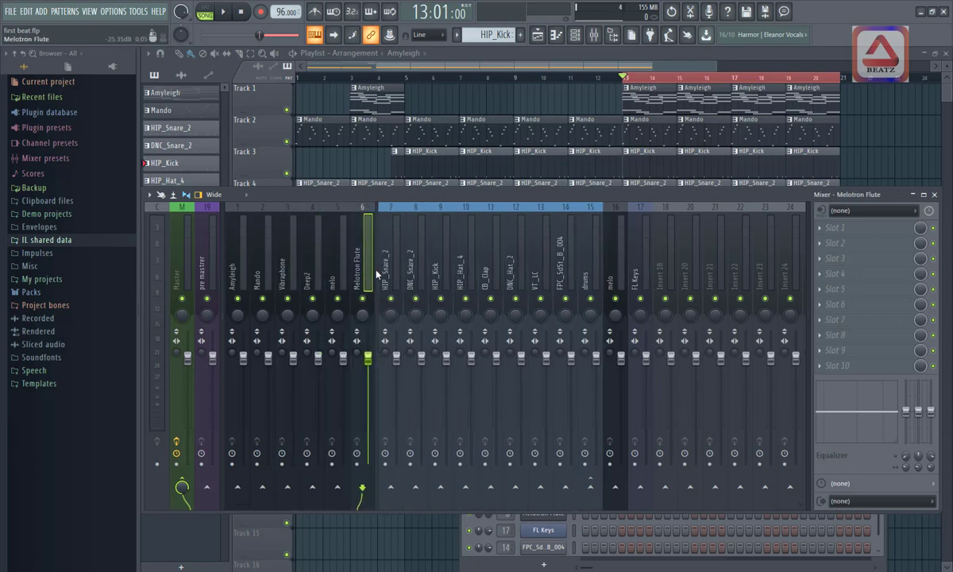
click(619, 271)
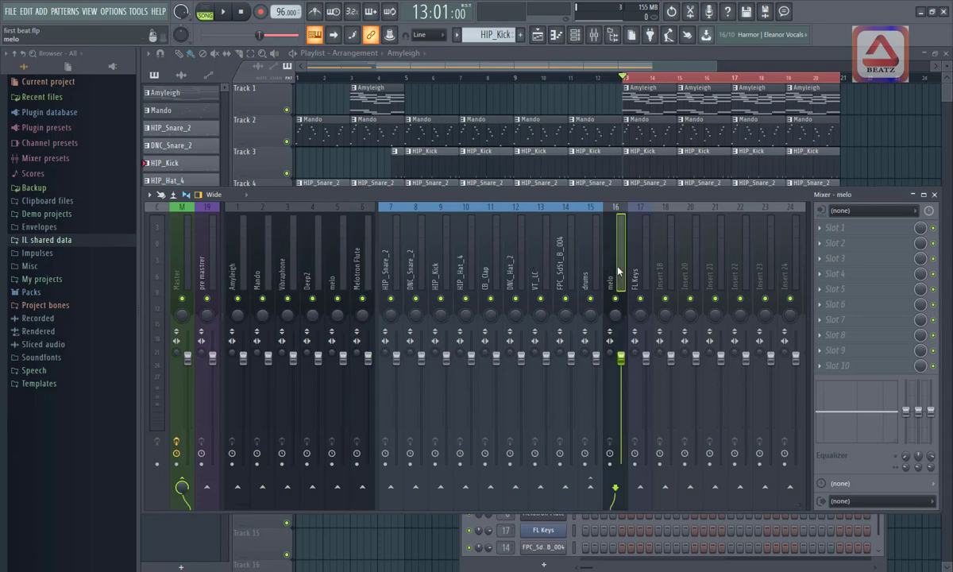
drag(619, 271, 391, 272)
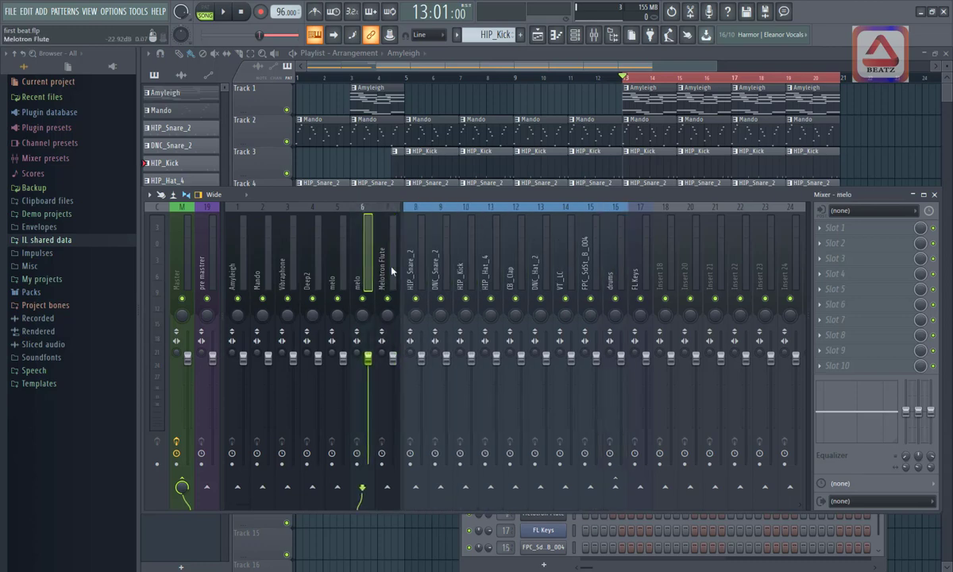
- Move the FL Keys track to slot 8, between Melotron Flute and the drum group
click(645, 273)
drag(645, 273, 648, 274)
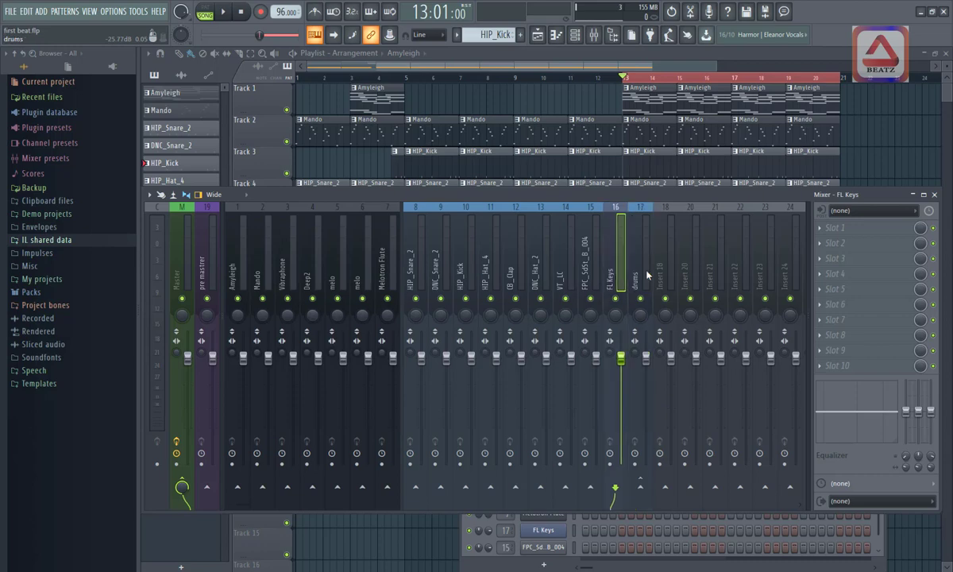
key(alt+Left)
key(alt+Left)
key(alt+Left)
key(alt+Left)
key(alt+Left)
key(alt+Left)
key(alt+Left)
key(alt+Left)
key(alt+Left)
key(alt+Right)
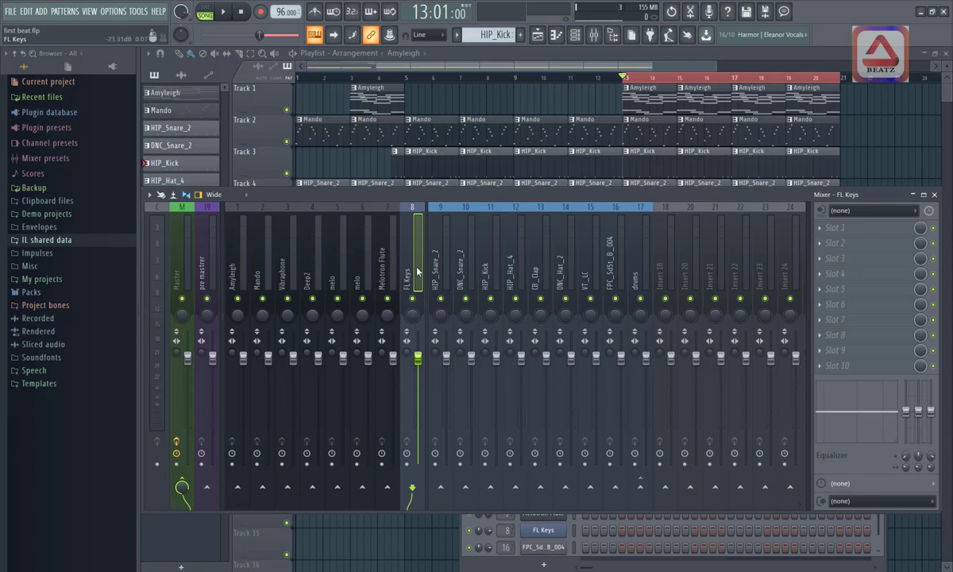
- Select the melody tracks 1 to 8, from Amyleigh to FL Keys, and color them all yellow
drag(416, 273, 237, 266)
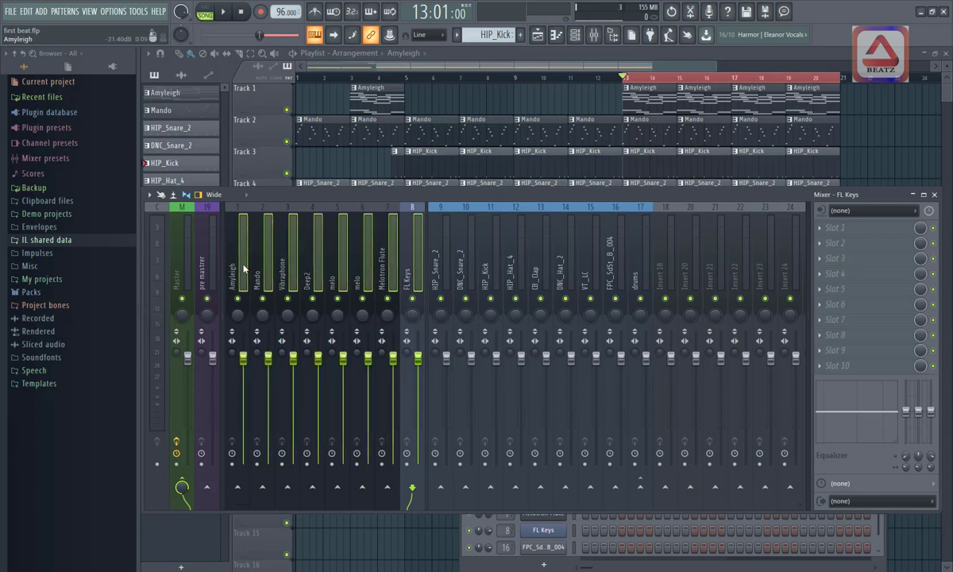
right_click(238, 266)
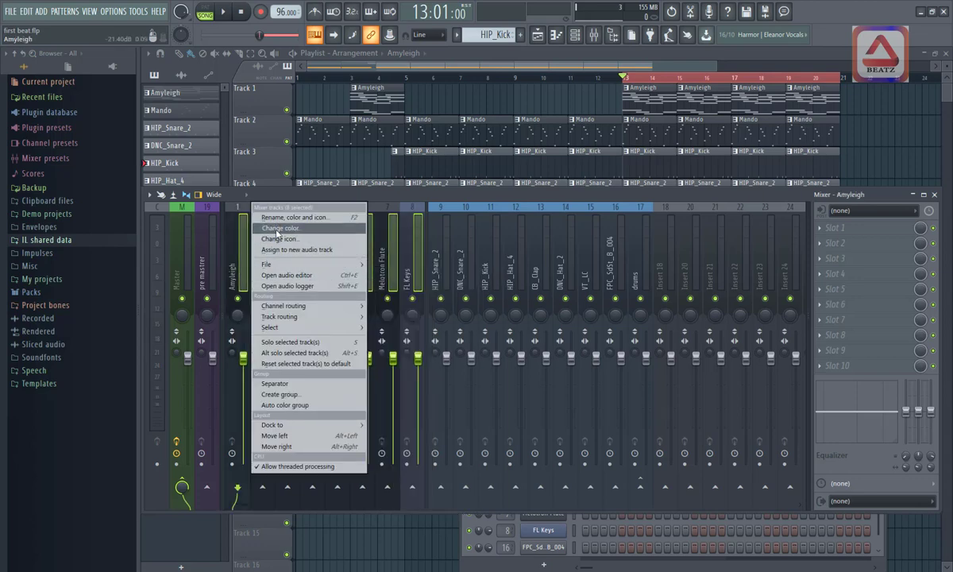
click(281, 228)
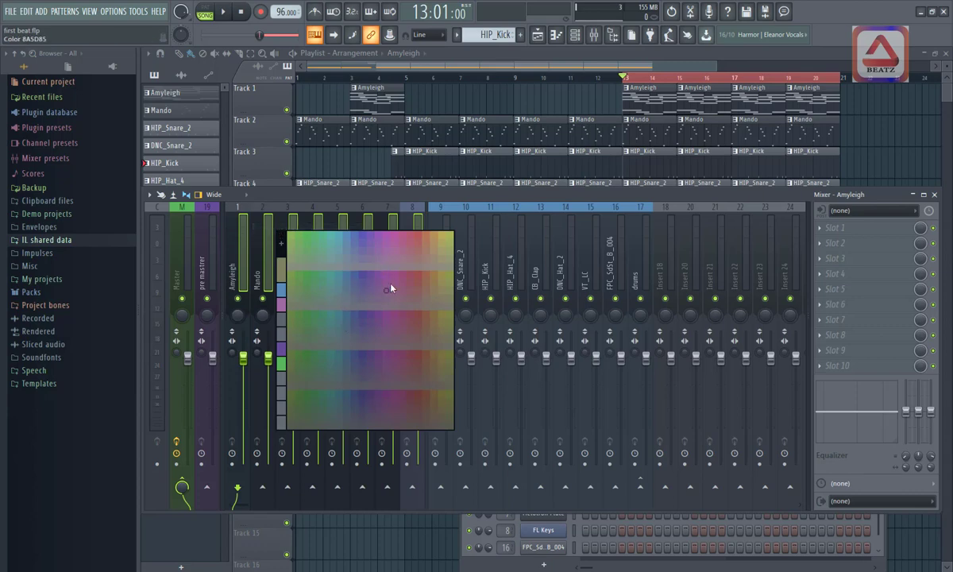
click(453, 237)
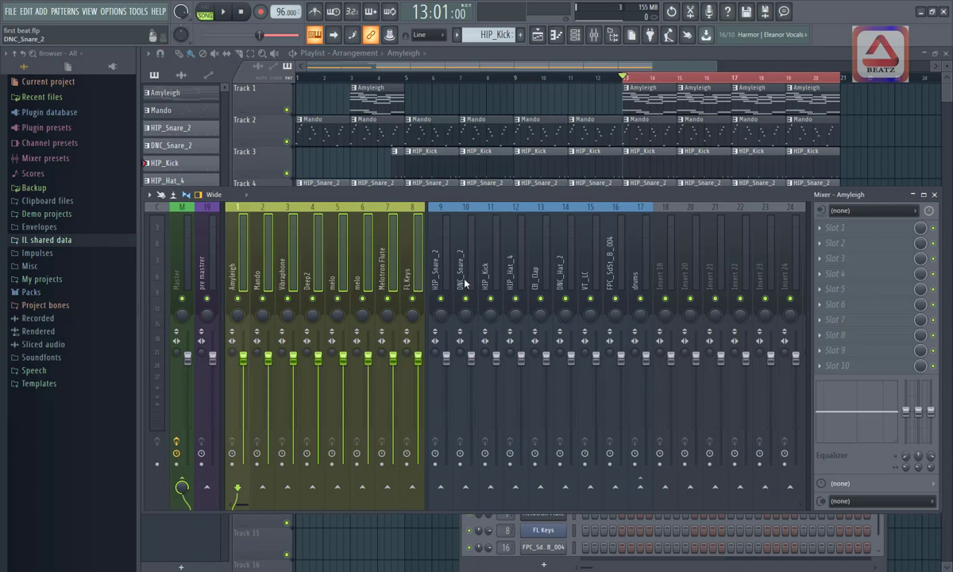